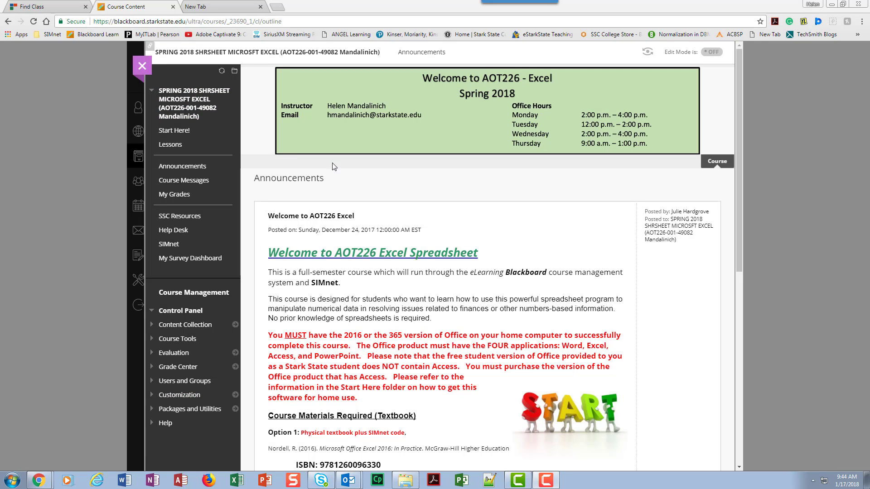
- Launch SIMnet from the Blackboard course's SIMnet Integration link and the Microsoft Excel Complete 2016 textbook entry
left_click(171, 245)
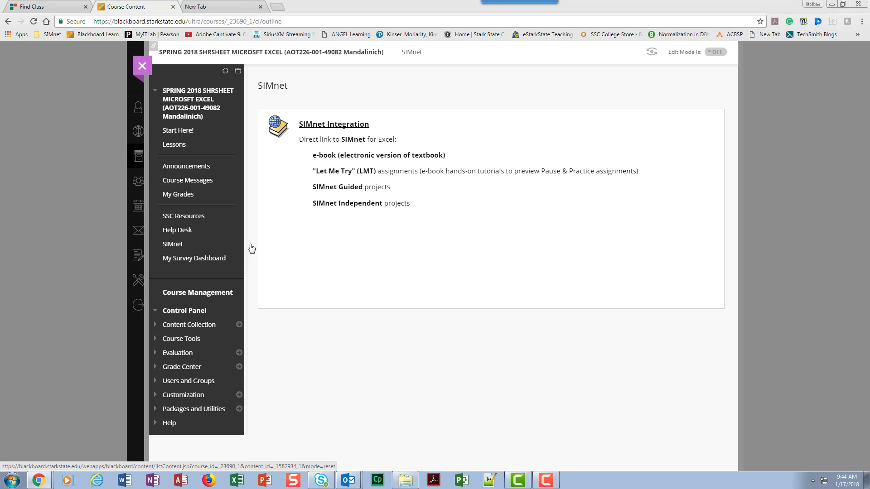
left_click(329, 124)
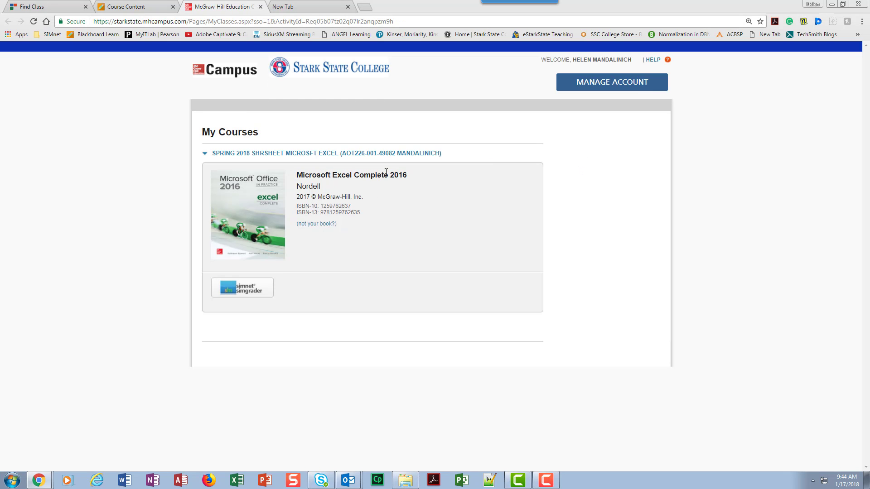
mouse_move(247, 288)
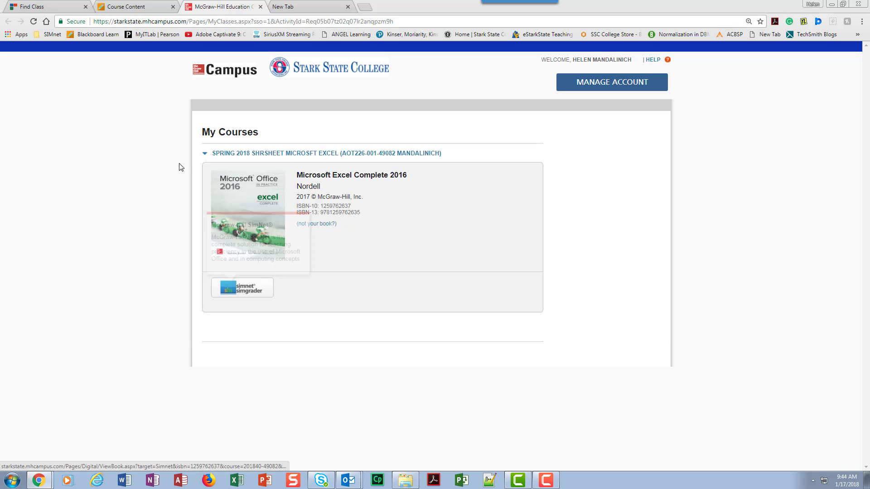
left_click(235, 290)
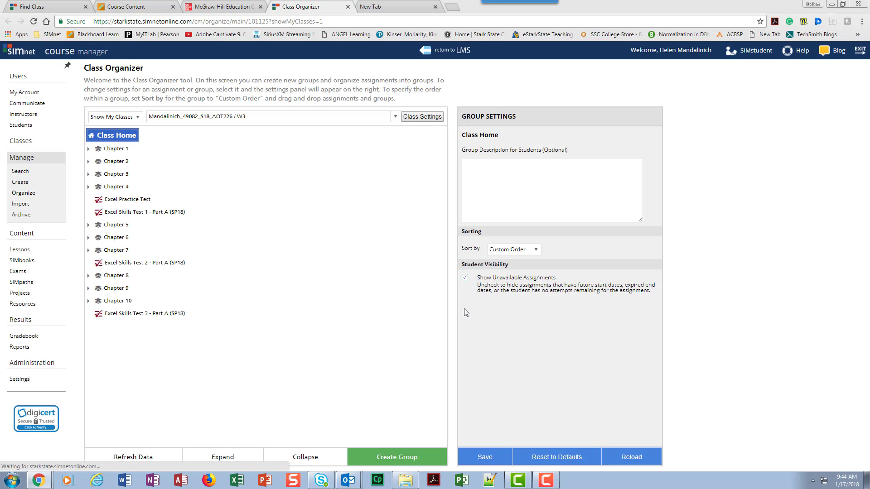
- Switch to the SIMstudent view and select the instructor's 49082 S18 AOT226 W3 class
left_click(734, 51)
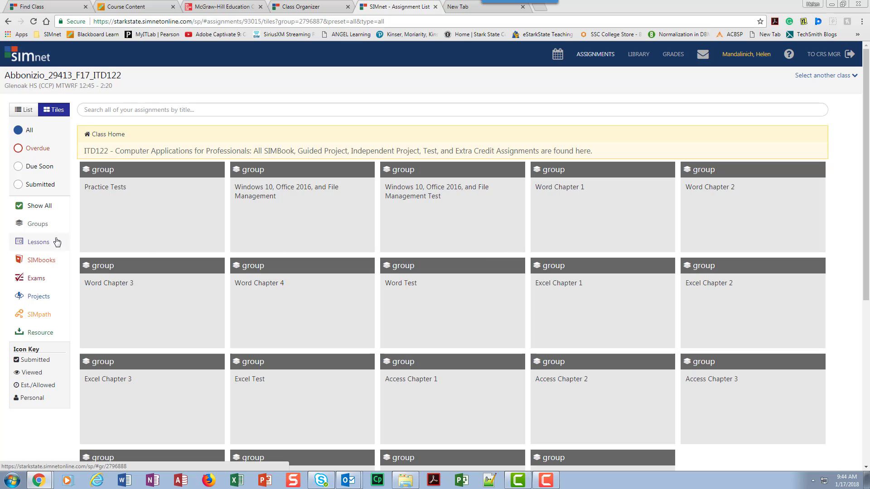
left_click(823, 76)
scroll(411, 282, "down", 7)
scroll(411, 282, "down", 8)
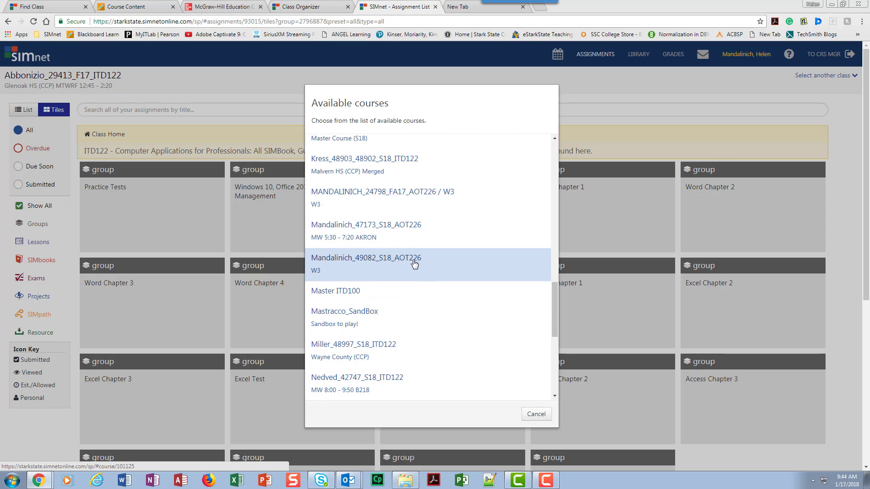
left_click(415, 264)
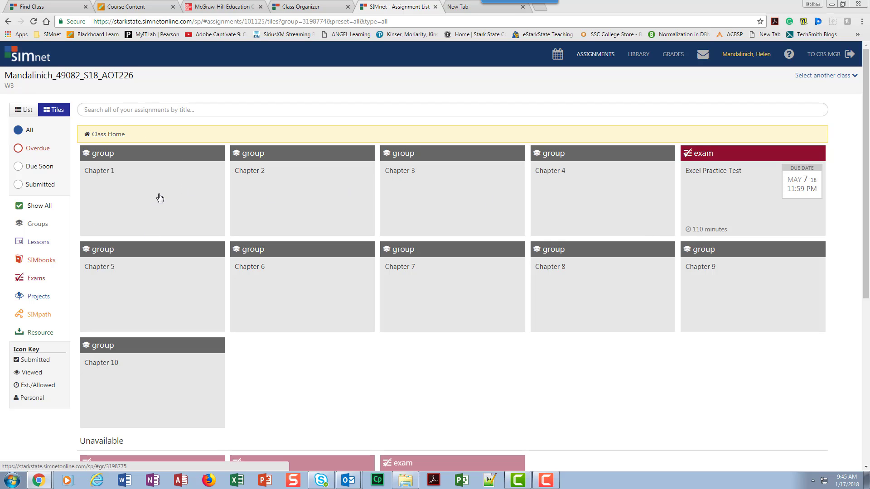
- Open the Chapter 1 group and its SIMbook assignment, Excel - Chapter 1 - Creating and Editing Workbooks
scroll(369, 425, "down", 6)
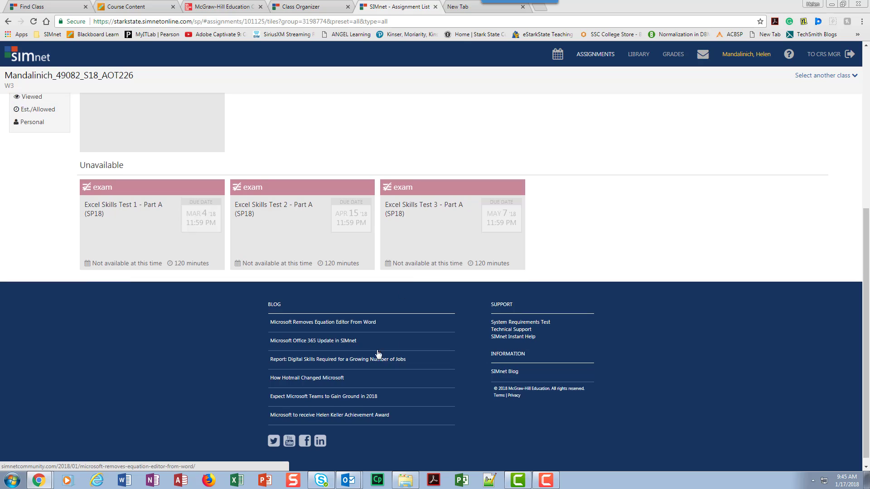
scroll(378, 353, "up", 6)
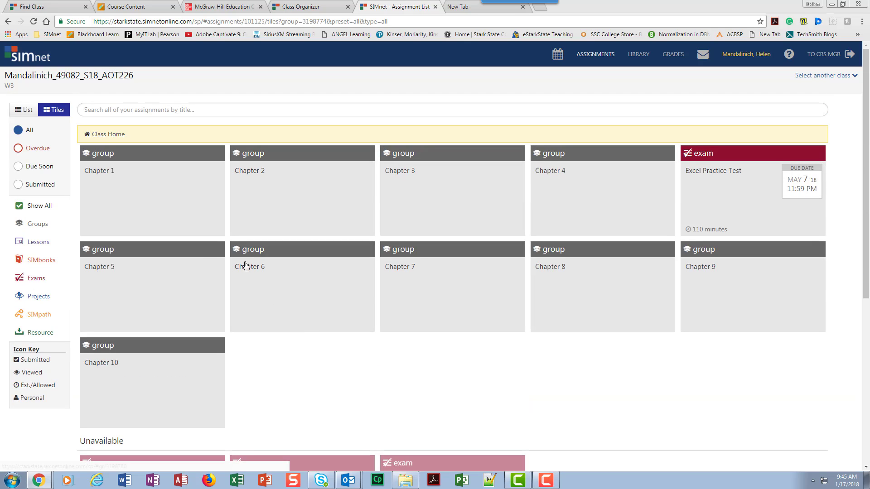
left_click(163, 197)
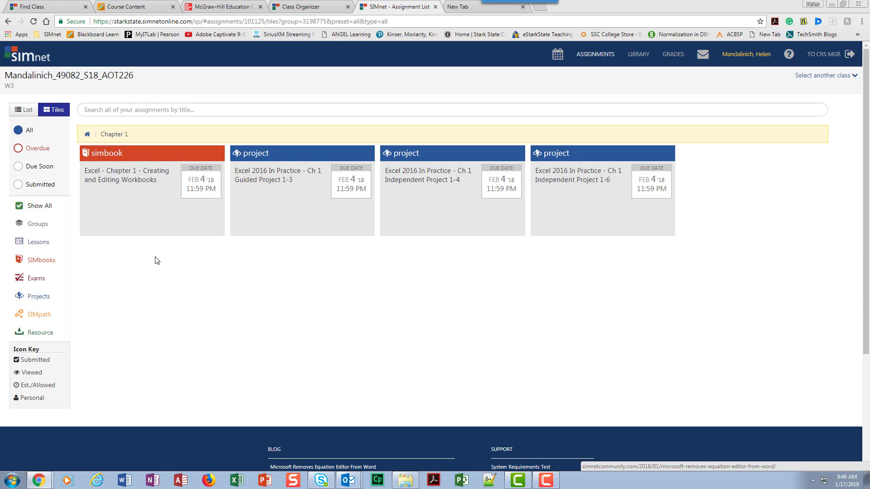
left_click(155, 157)
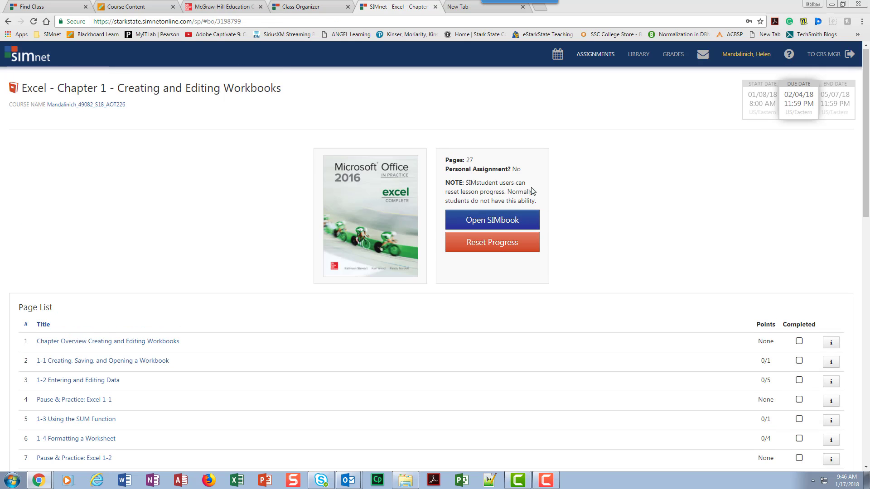
- Examine the Chapter 1 SIMbook's page list, checking which pages carry points
scroll(717, 358, "down", 3)
scroll(717, 358, "down", 4)
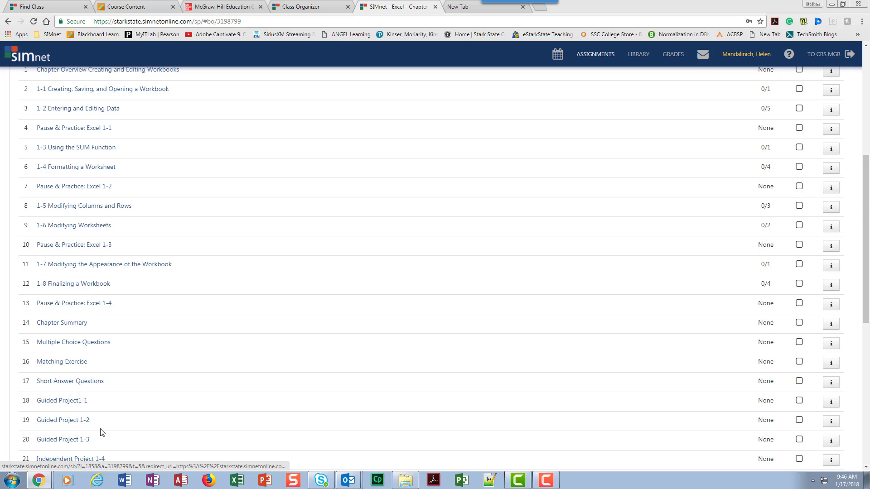
scroll(102, 431, "down", 5)
scroll(103, 431, "up", 12)
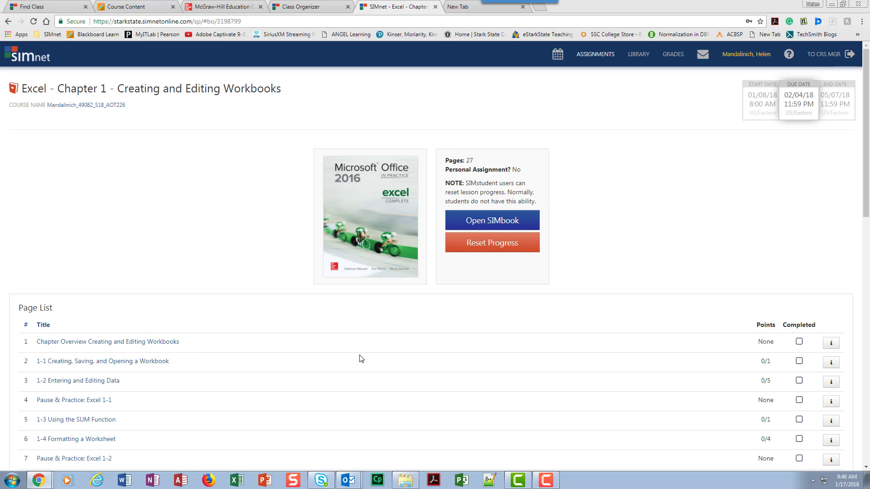
scroll(420, 334, "down", 1)
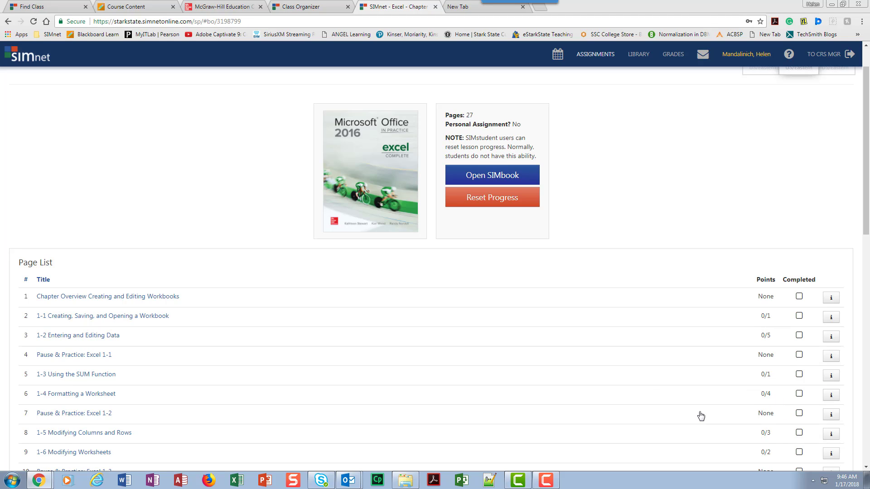
scroll(651, 384, "down", 5)
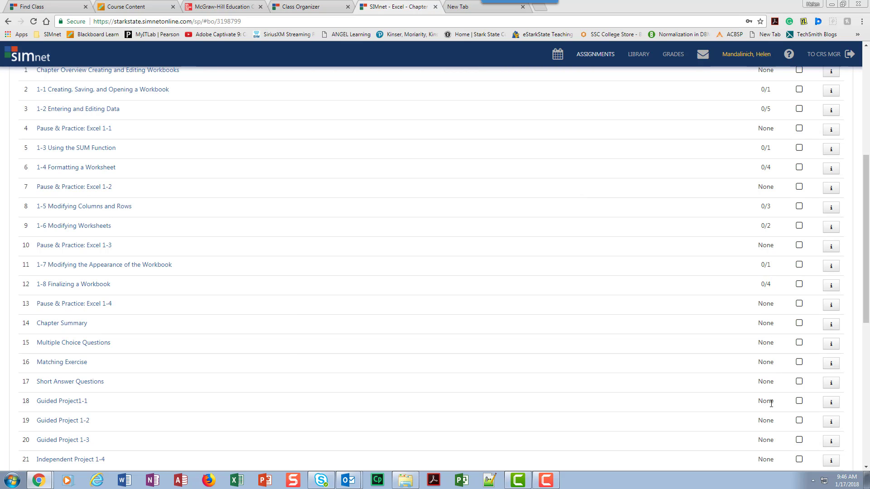
scroll(557, 375, "up", 4)
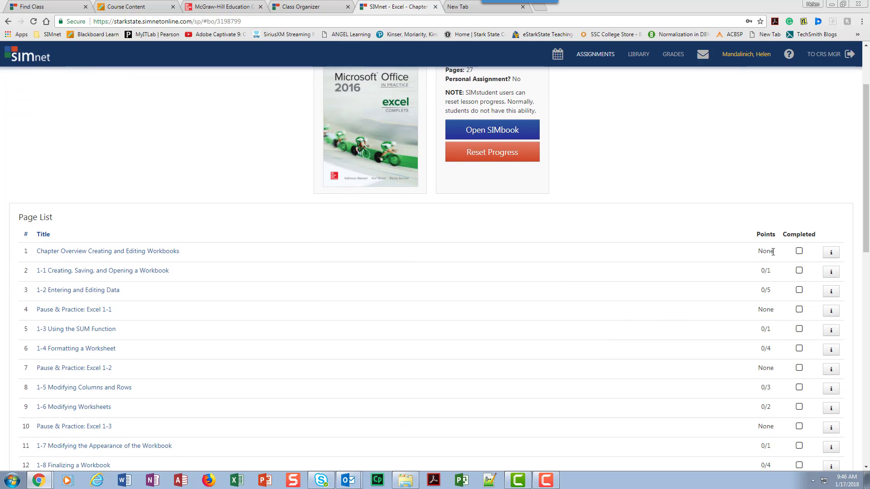
scroll(764, 447, "down", 4)
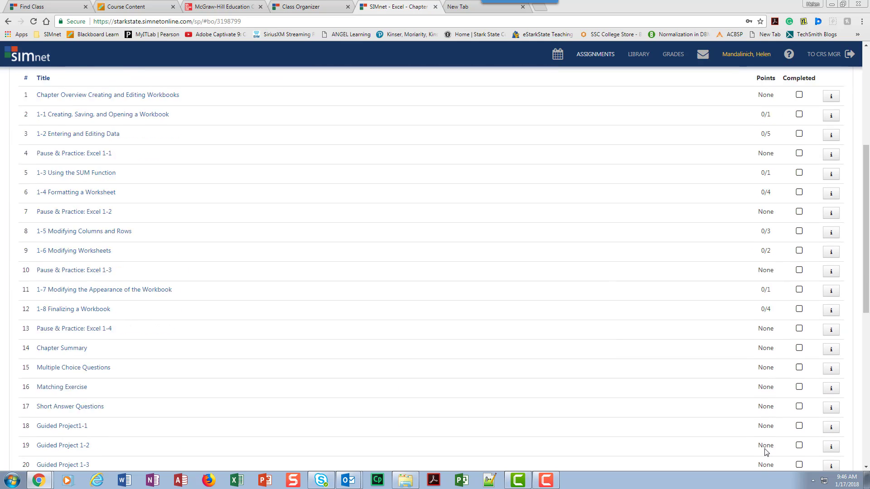
scroll(768, 307, "up", 5)
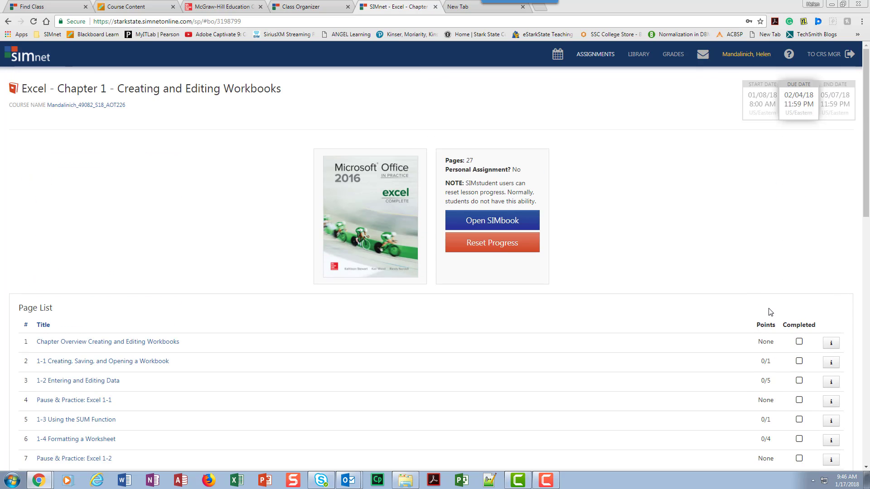
- Open the Chapter 1 SIMbook and look through its chapter overview, from the learning outcomes to the case study
left_click(491, 222)
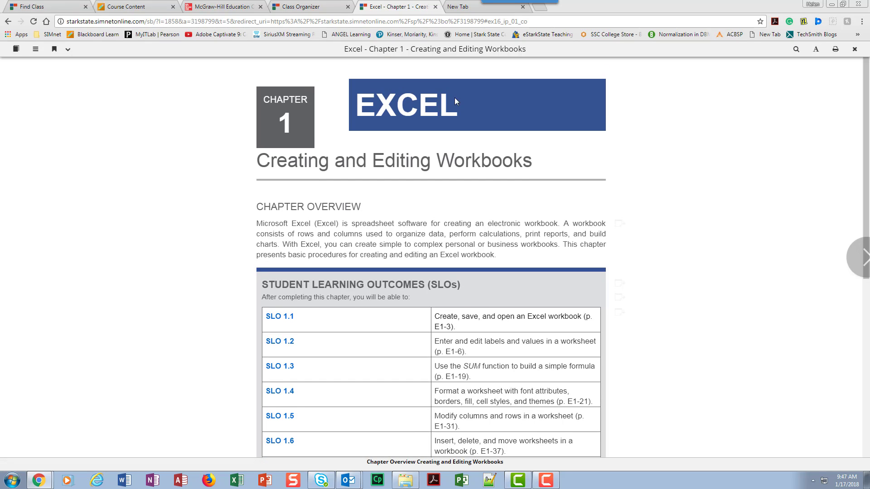
scroll(617, 291, "down", 8)
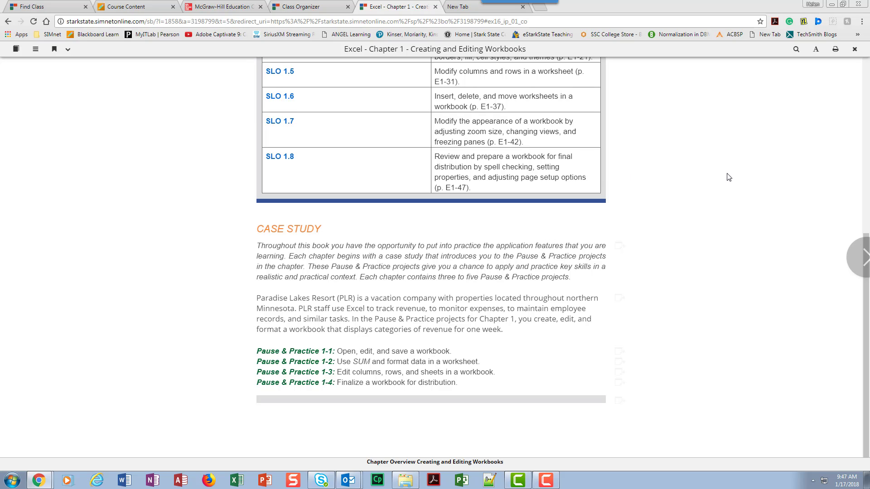
scroll(729, 174, "up", 8)
scroll(732, 174, "down", 8)
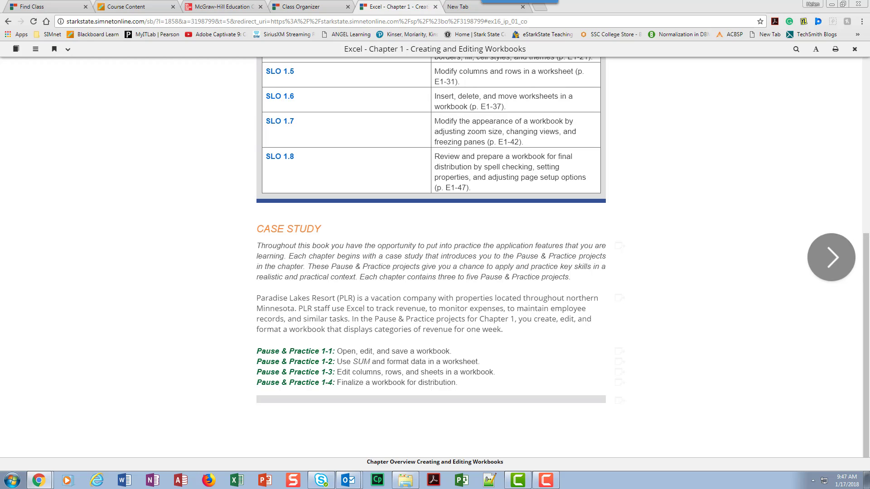
scroll(856, 106, "up", 6)
scroll(856, 106, "down", 6)
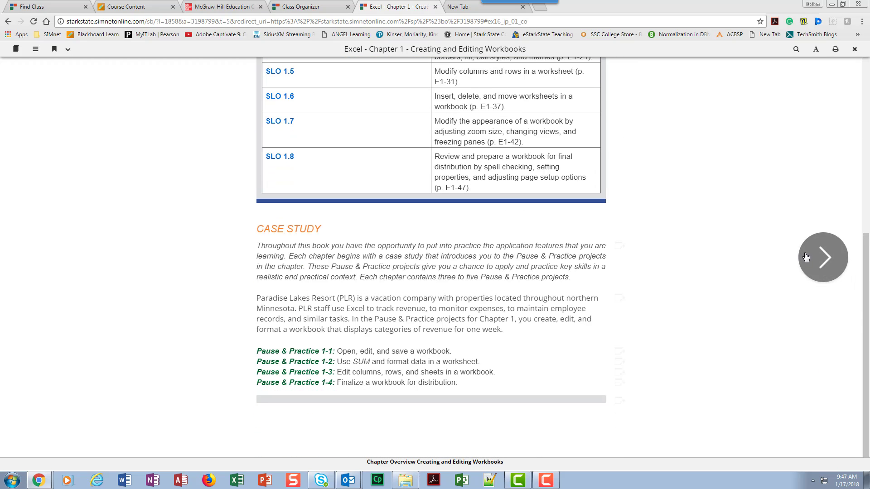
- Go to section 1-1 and launch the Let Me Try exercise for saving a workbook with a different file name
left_click(820, 264)
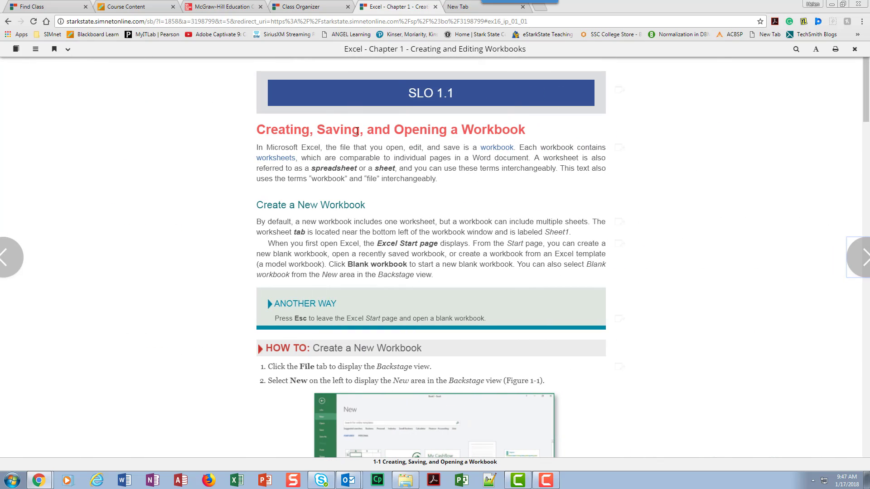
scroll(473, 240, "down", 5)
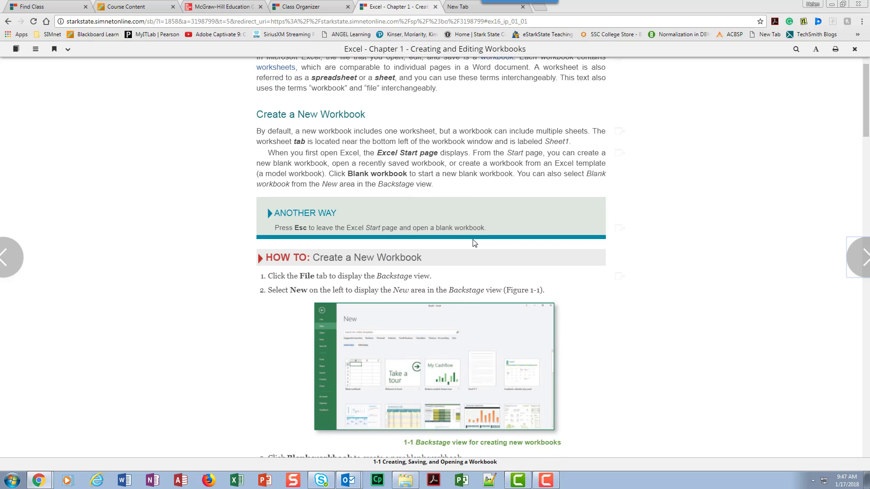
scroll(477, 247, "down", 3)
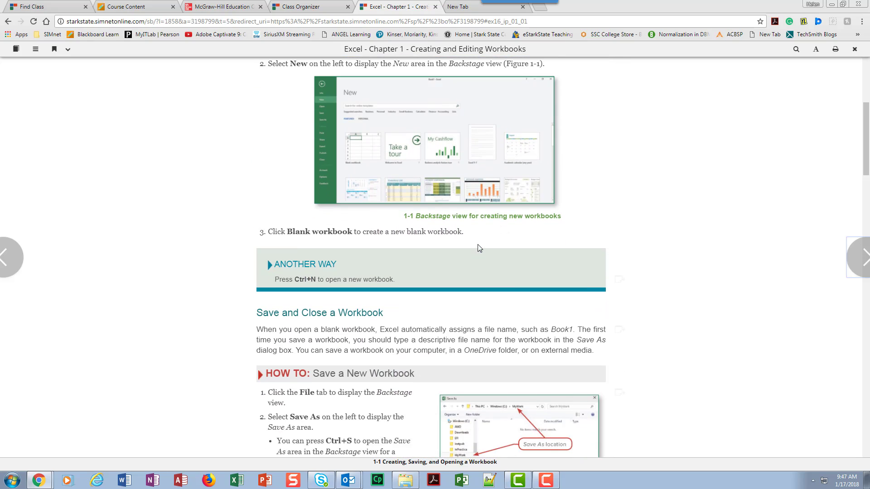
scroll(484, 213, "down", 1)
scroll(486, 220, "down", 8)
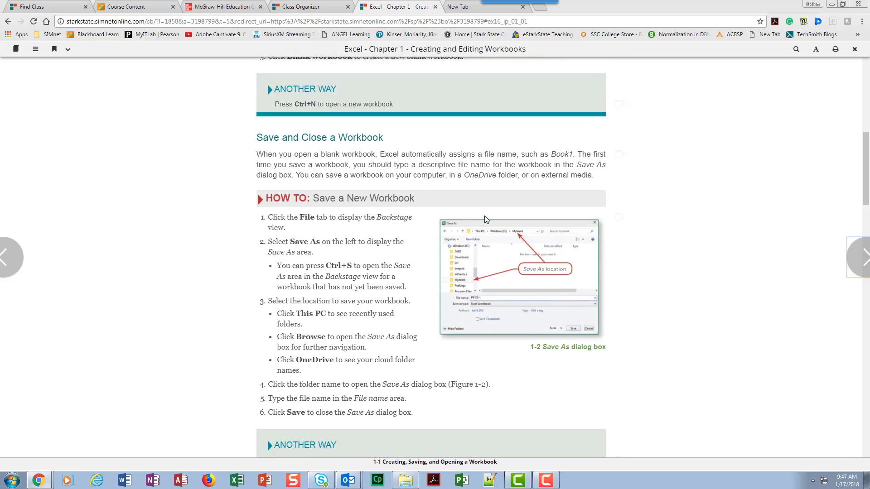
scroll(485, 218, "down", 8)
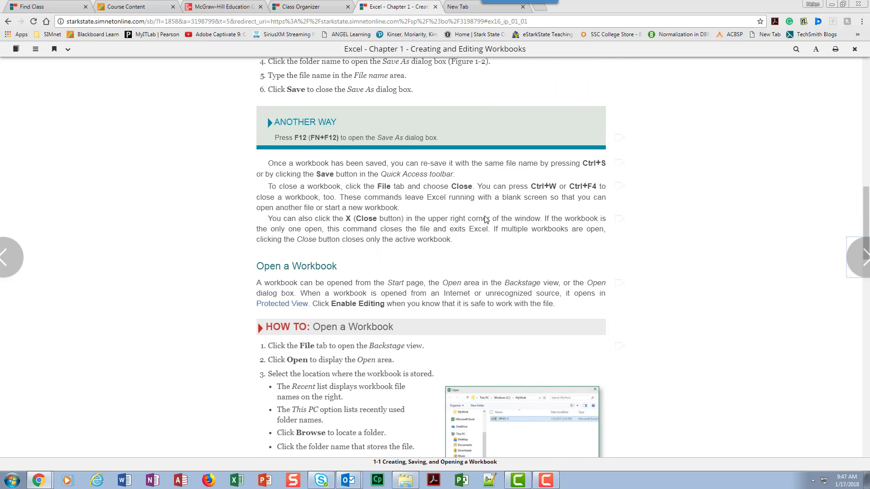
scroll(485, 216, "down", 4)
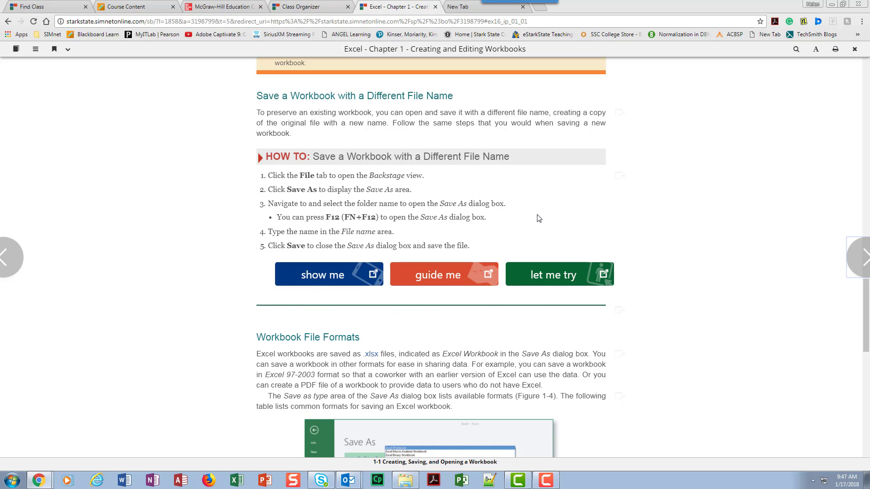
left_click(551, 282)
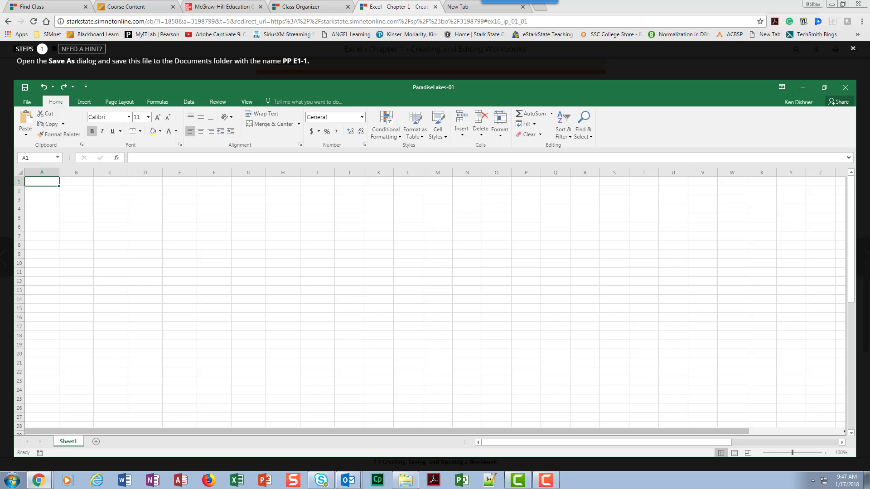
- Try to save the exercise workbook as PP E1-1 through the Save As dialog and dismiss the feedback
left_click(21, 104)
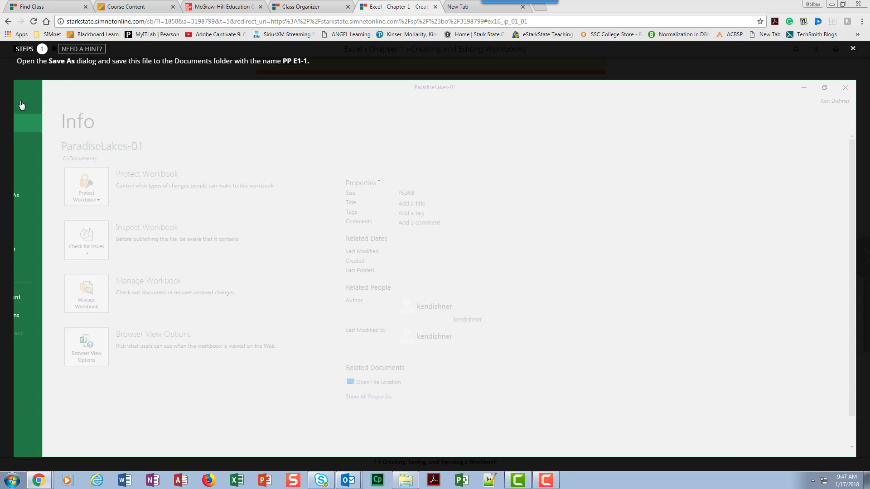
left_click(33, 197)
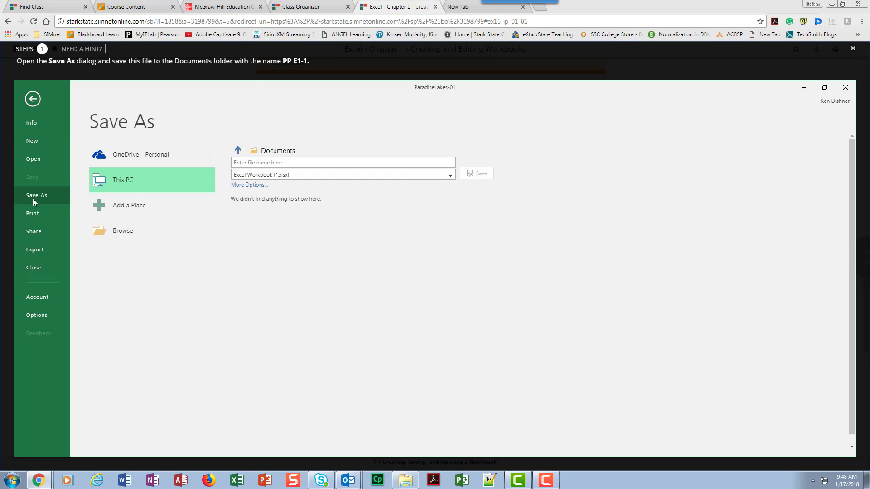
left_click(123, 231)
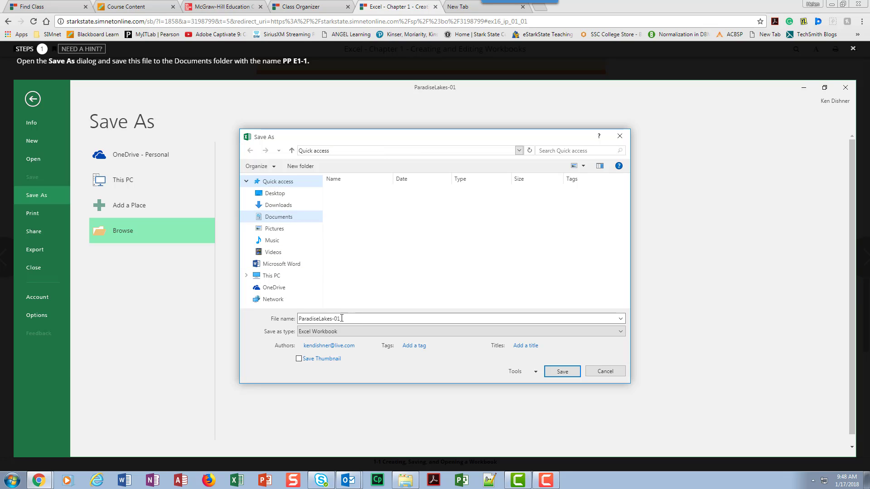
left_click_drag(342, 319, 287, 312)
type("PP E1-1")
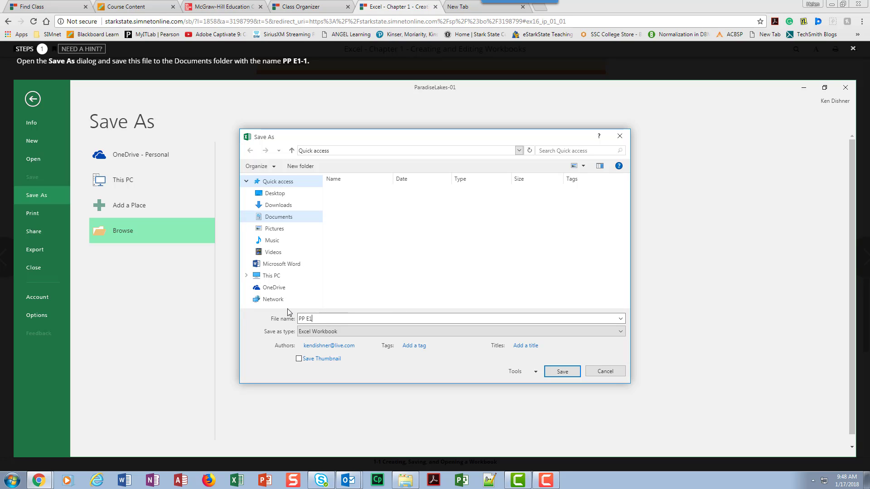
left_click(547, 373)
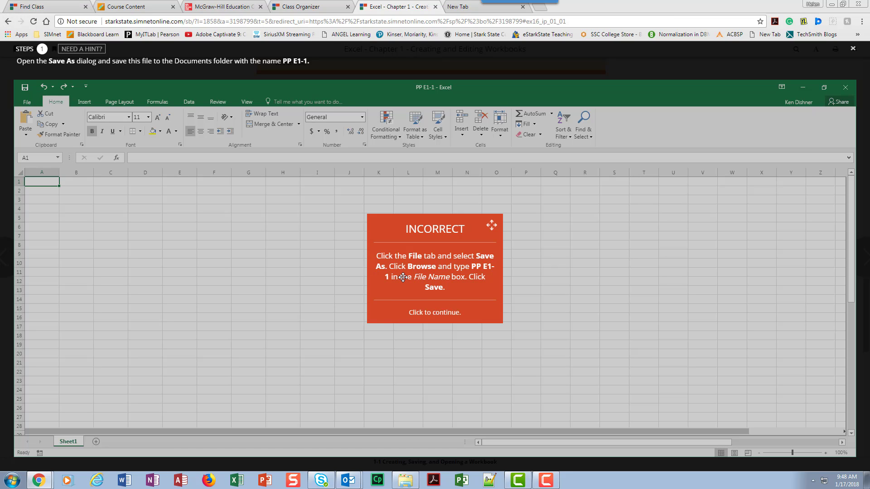
left_click(423, 293)
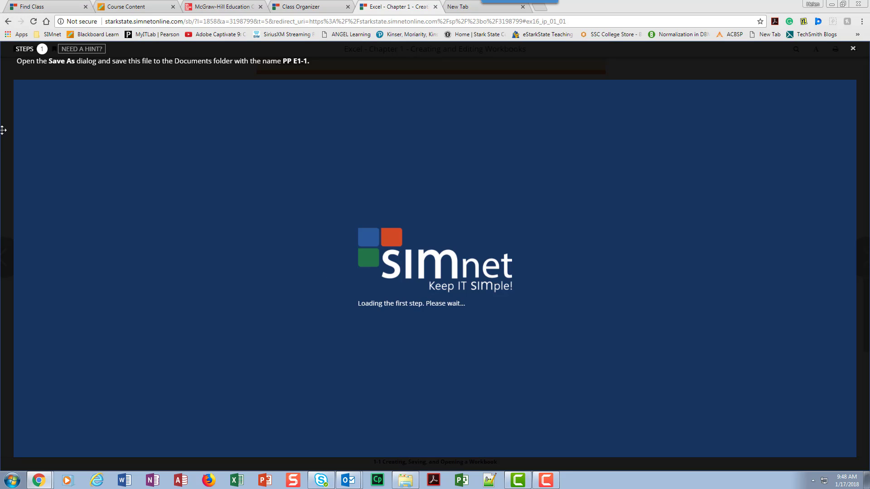
- Try to save the exercise workbook as PP E1-1 after choosing Documents in the Save As dialog's folder list
left_click(32, 104)
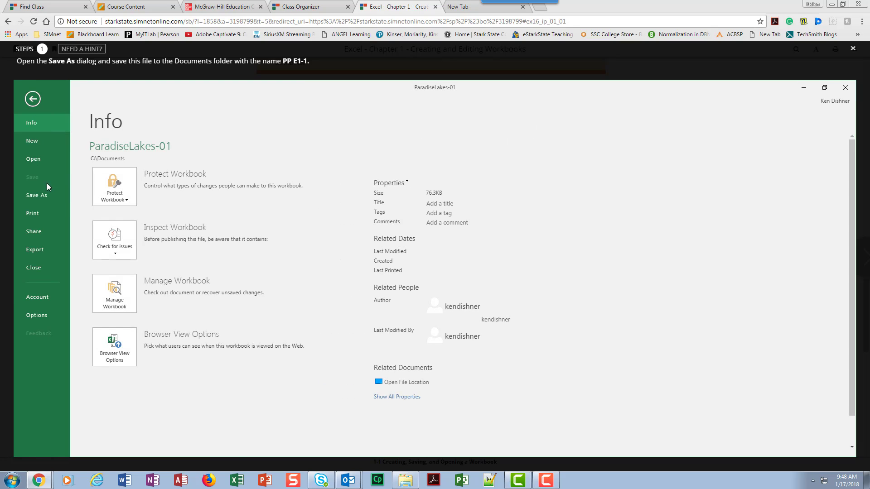
left_click(47, 196)
left_click(138, 231)
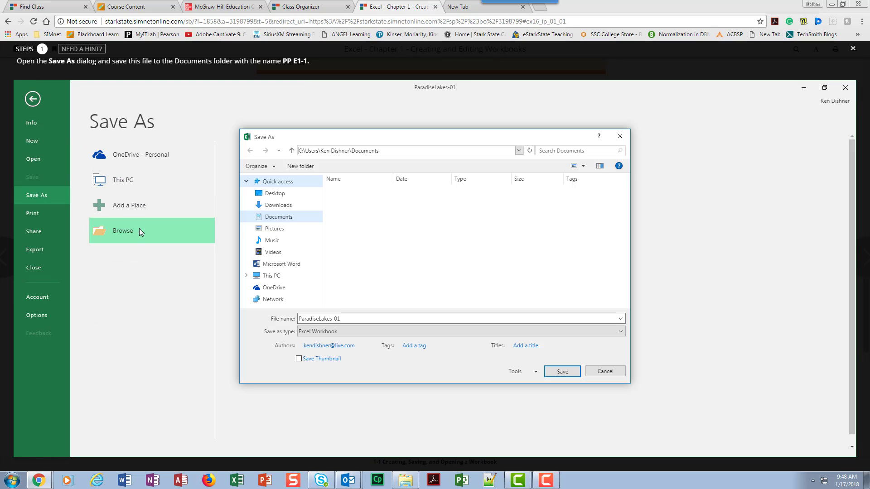
left_click(283, 220)
left_click_drag(359, 319, 296, 320)
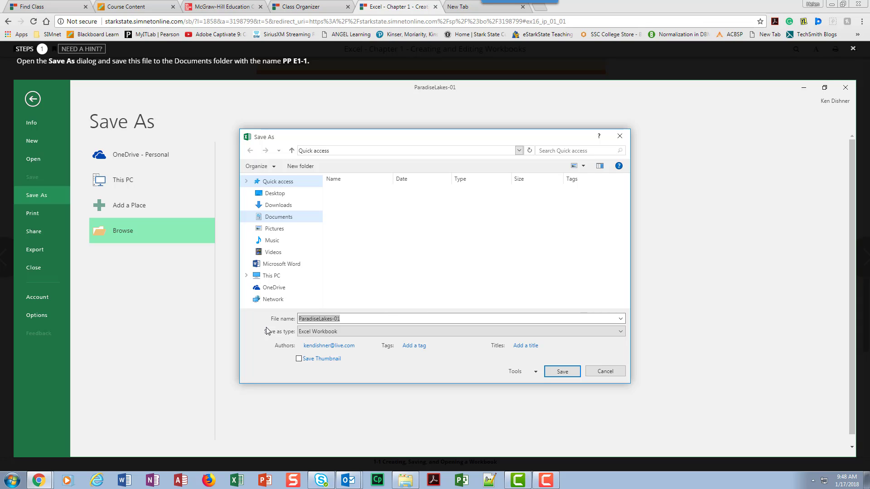
type("PP E1-1")
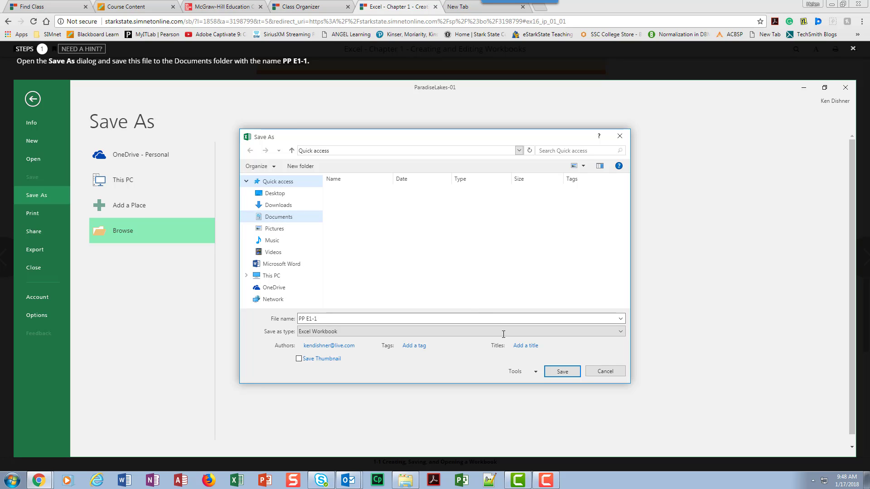
left_click(566, 374)
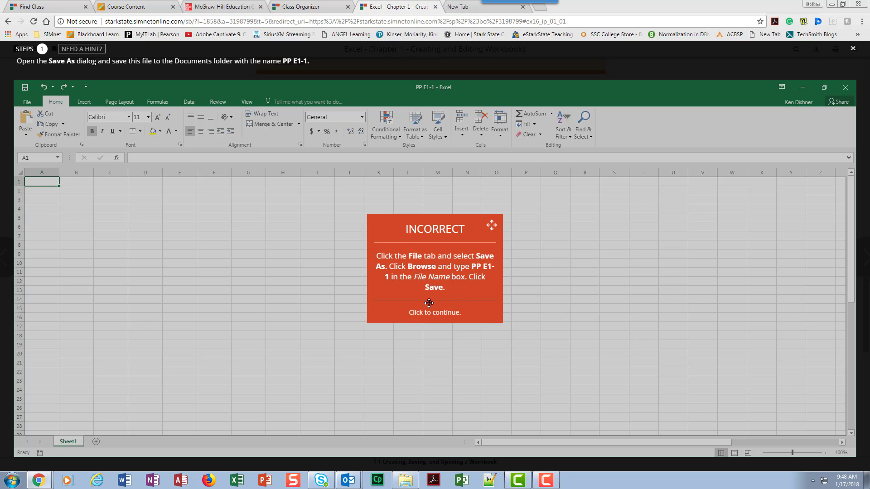
left_click(29, 105)
- Save the exercise workbook as PP E1-1 in the Save As dialog's default Documents folder and close the exercise
left_click(27, 102)
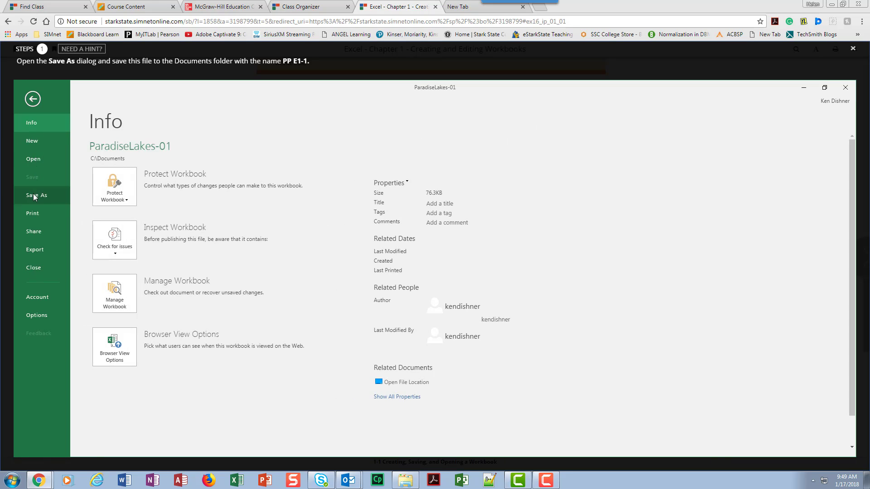
left_click(34, 193)
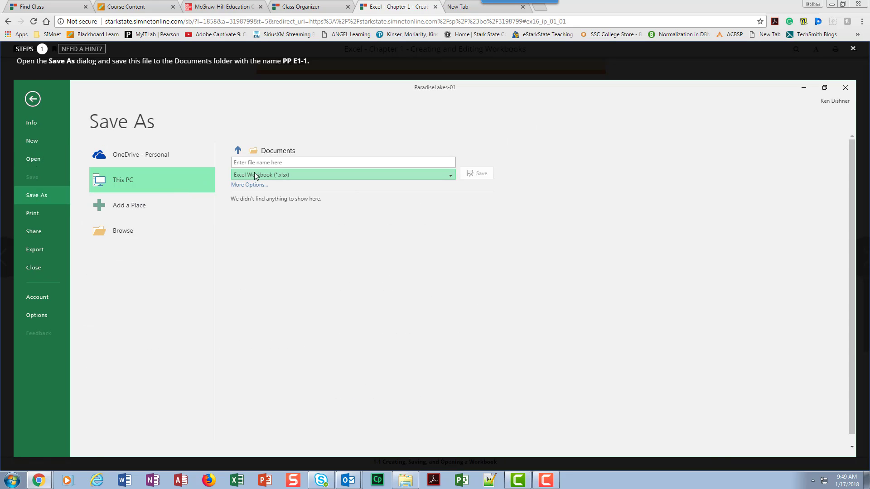
left_click(139, 230)
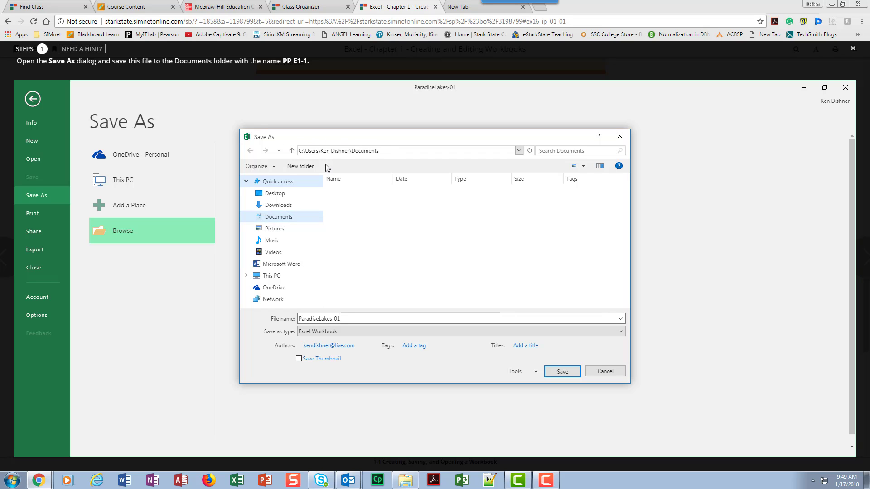
left_click_drag(358, 318, 279, 326)
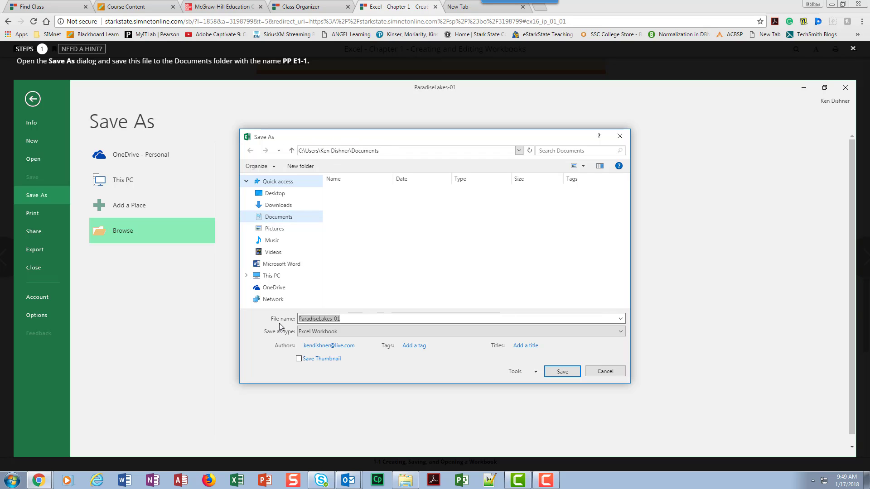
type("PP E1-1")
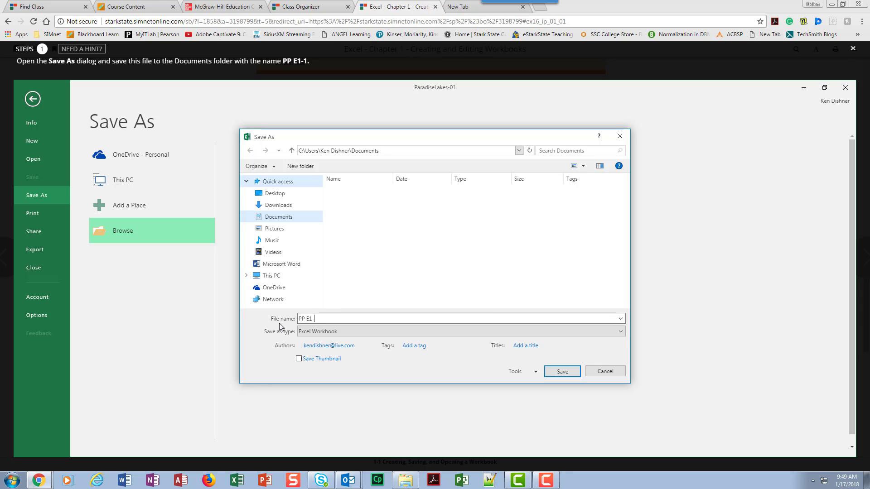
left_click(556, 372)
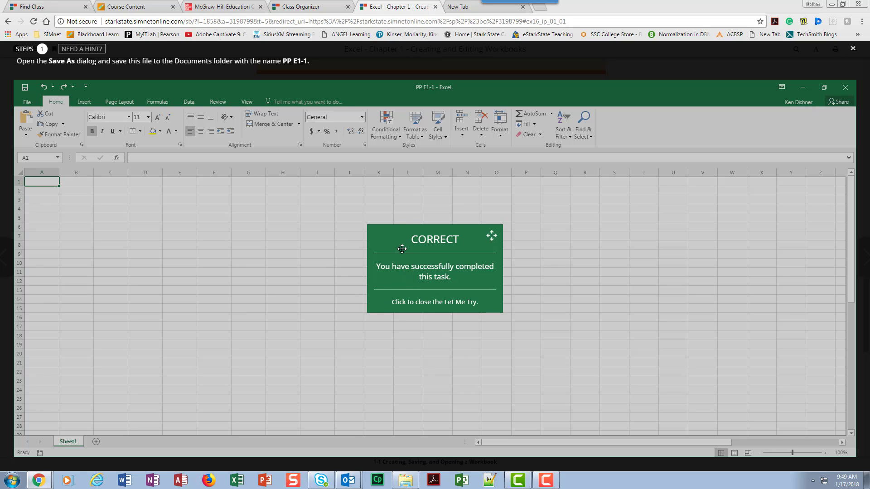
left_click(345, 249)
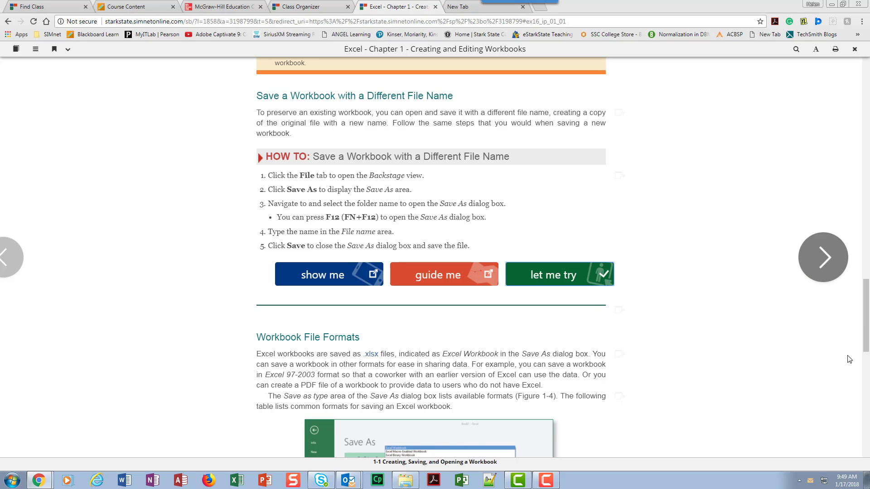
- Advance to section 1-2 and launch the Let Me Try exercise for entering data into a workbook
scroll(643, 356, "down", 5)
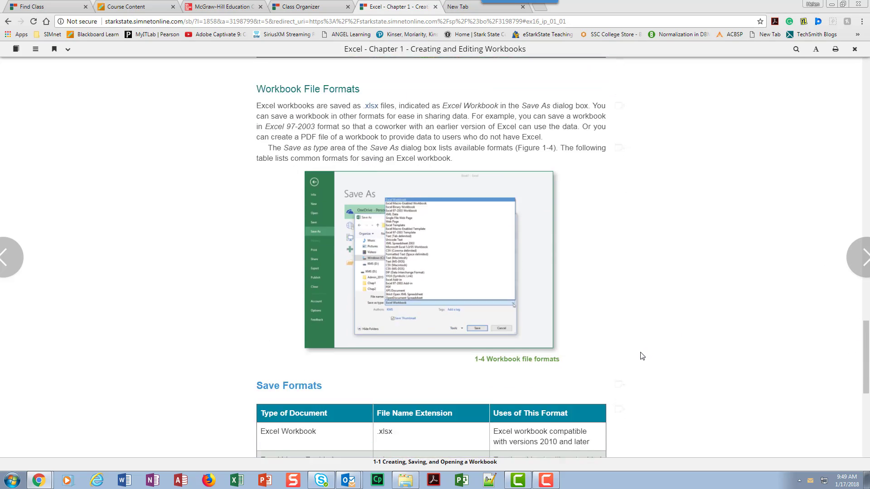
scroll(642, 356, "down", 9)
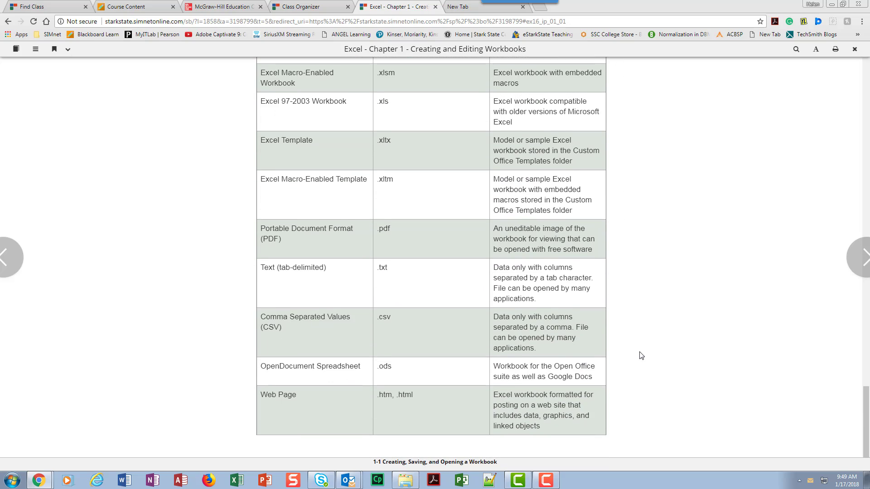
scroll(642, 356, "down", 1)
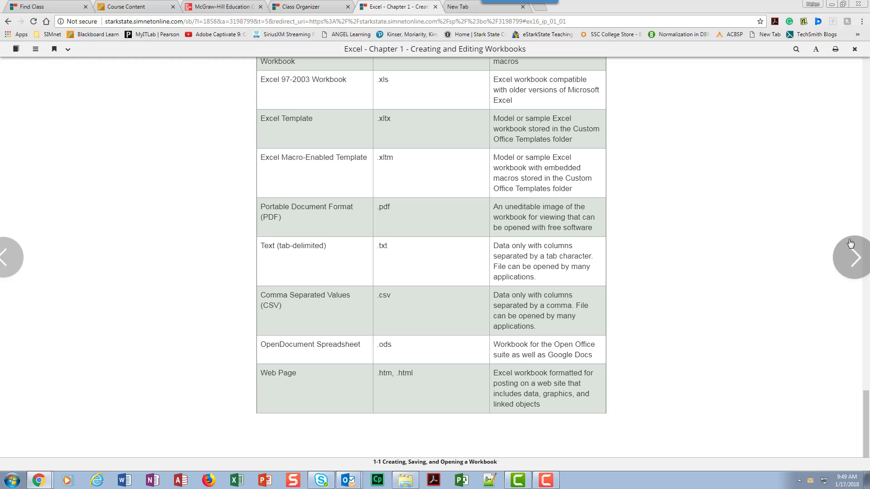
left_click(836, 259)
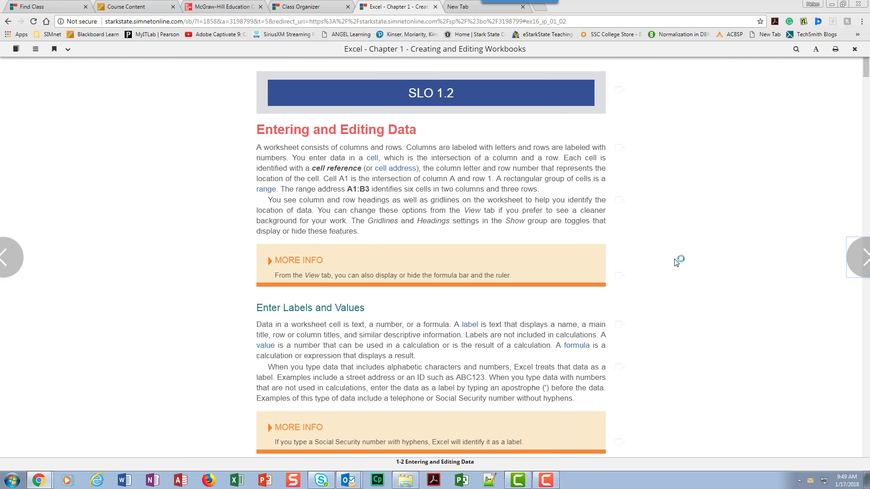
scroll(675, 262, "down", 7)
scroll(676, 262, "down", 2)
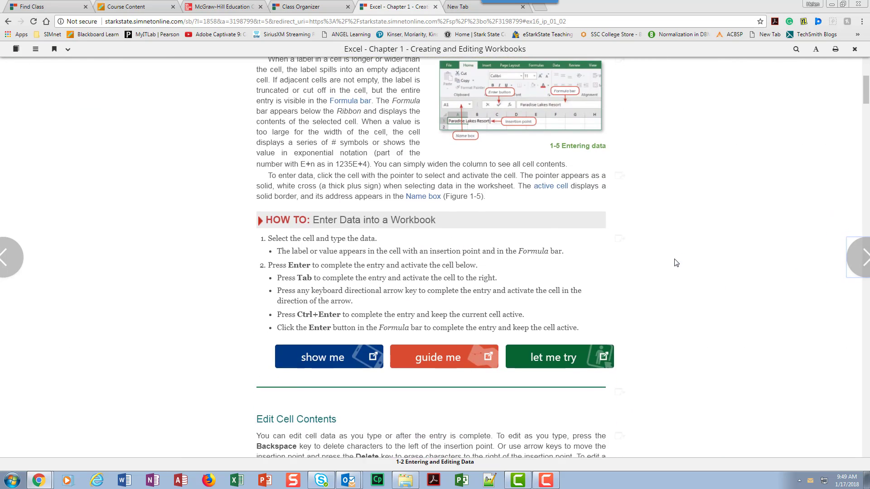
left_click(567, 360)
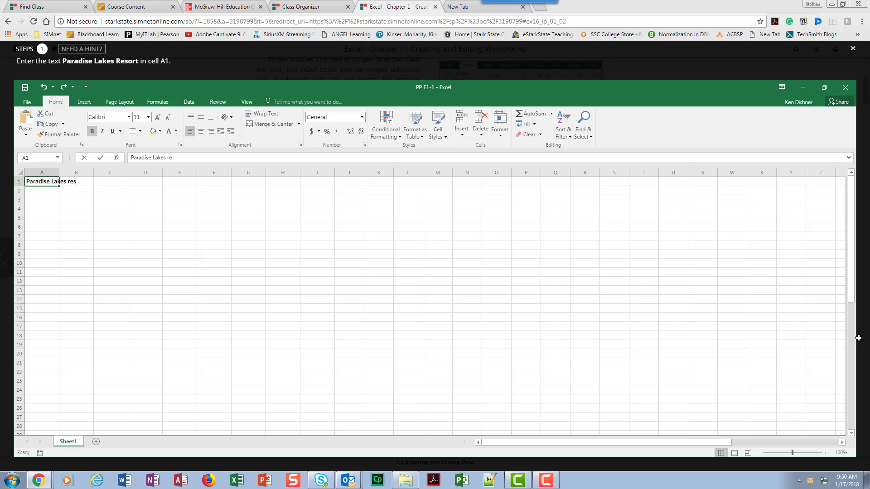
- Enter the text Paradise Lakes Resort in cell A1 and close the exercise
type("rt")
key("Return")
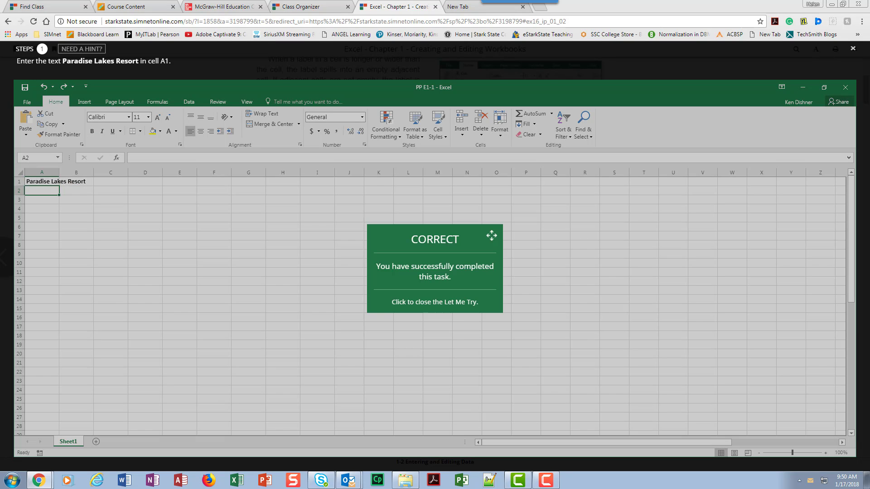
left_click(440, 355)
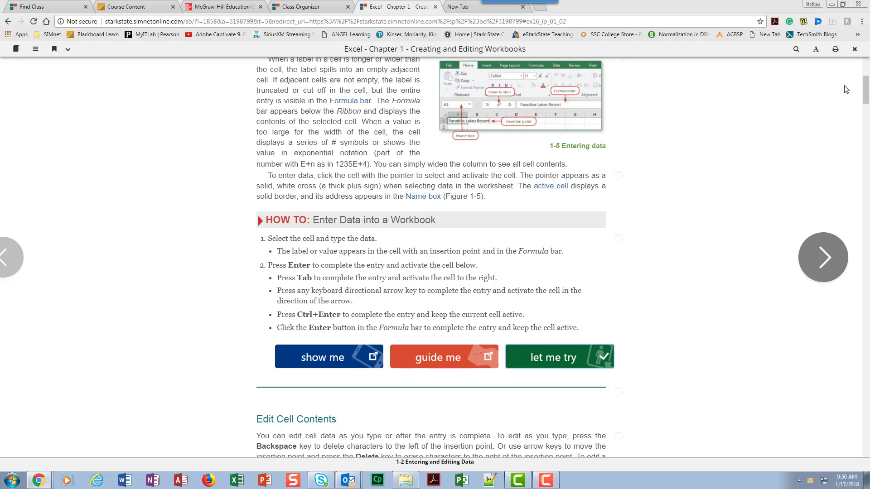
- Launch the Clear Cell Contents Let Me Try exercise, delete the contents of cell B10 and close the exercise
scroll(682, 291, "down", 6)
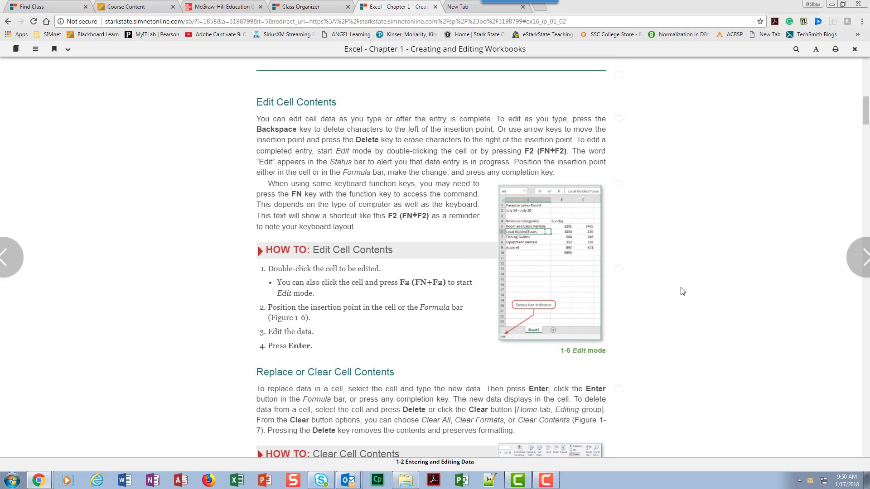
scroll(683, 291, "down", 6)
left_click(540, 306)
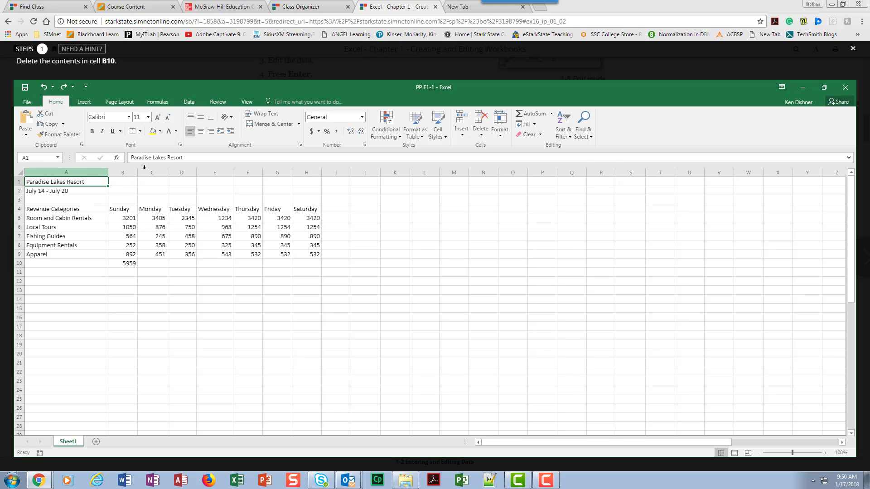
left_click(130, 263)
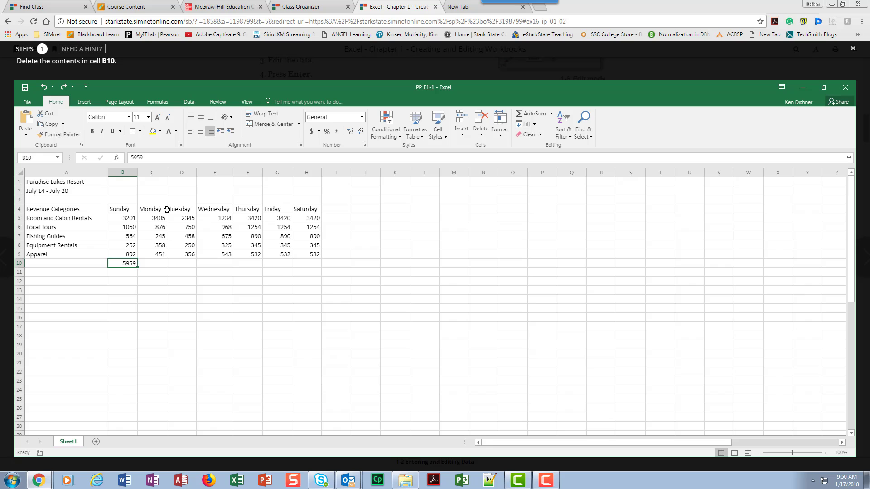
key("Delete")
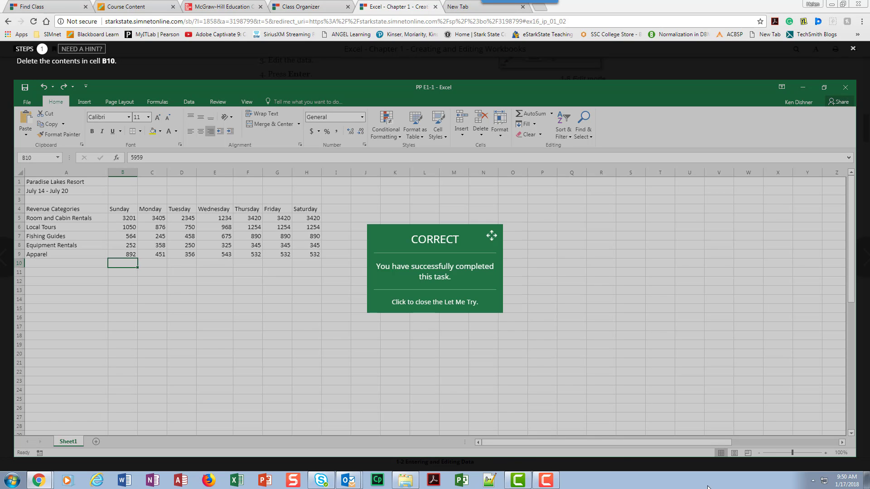
left_click(330, 381)
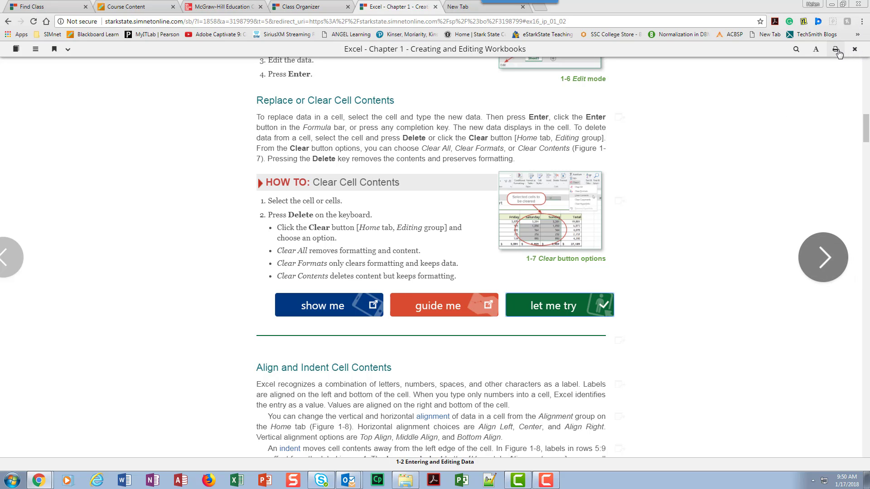
- Exit the SIMbook and check the completion details of page 1-2 Entering and Editing Data for remaining Let Me Try exercises
left_click(854, 50)
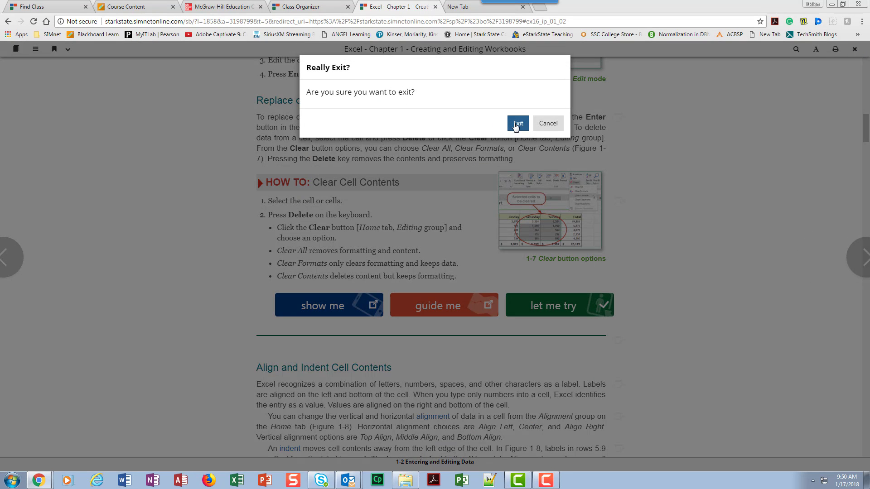
left_click(511, 123)
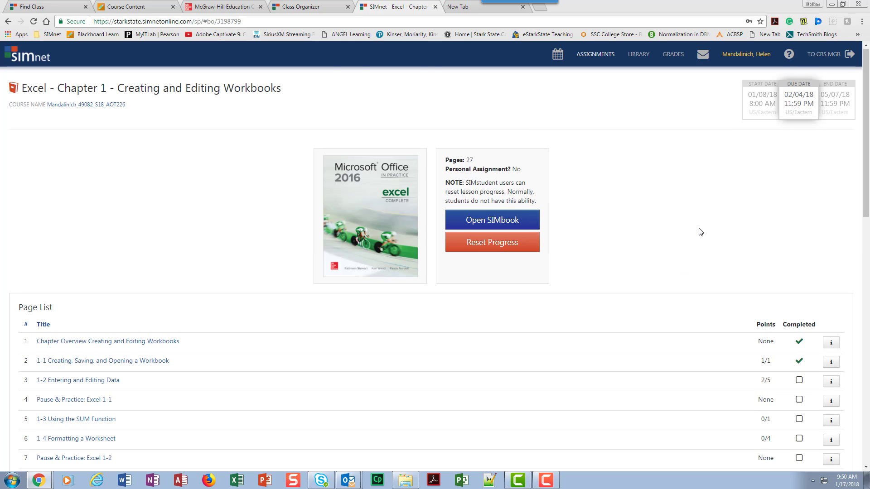
scroll(335, 377, "down", 1)
scroll(335, 377, "down", 1)
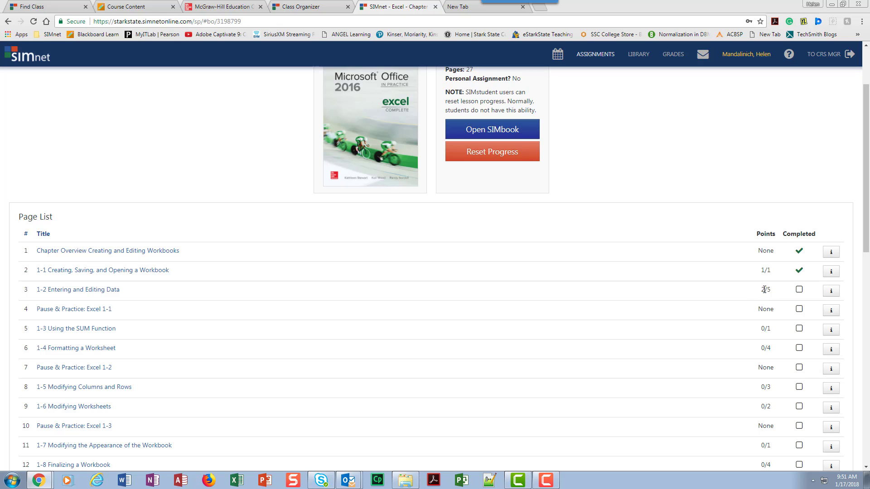
left_click(832, 292)
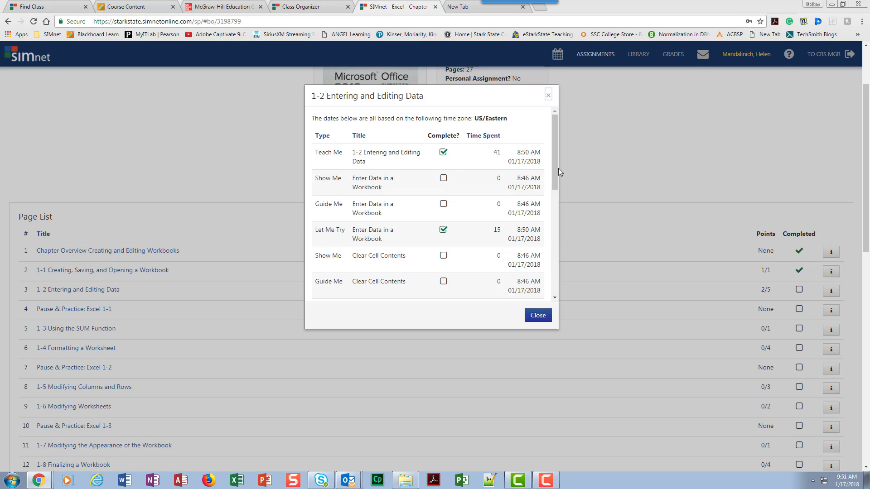
left_click_drag(558, 169, 558, 211)
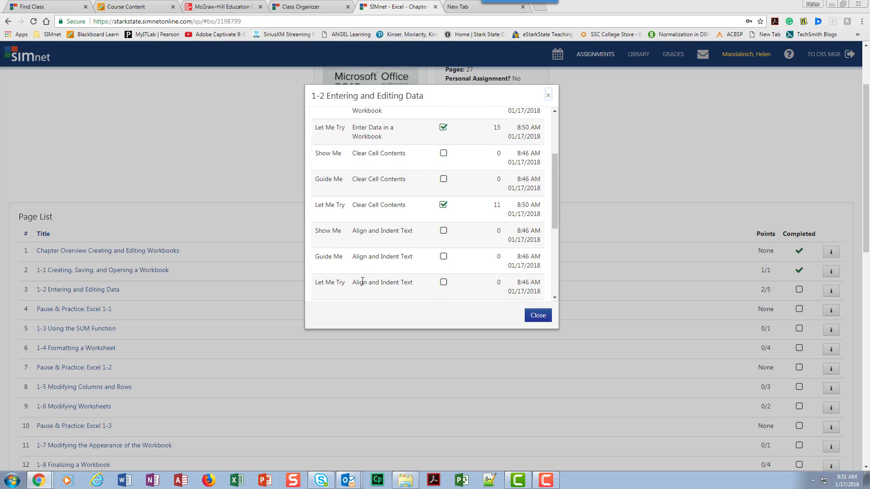
left_click_drag(553, 220, 553, 268)
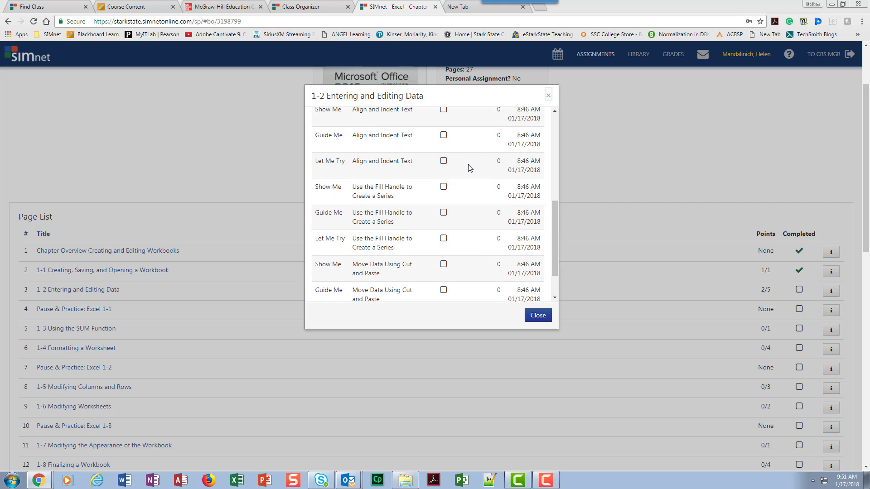
left_click(538, 315)
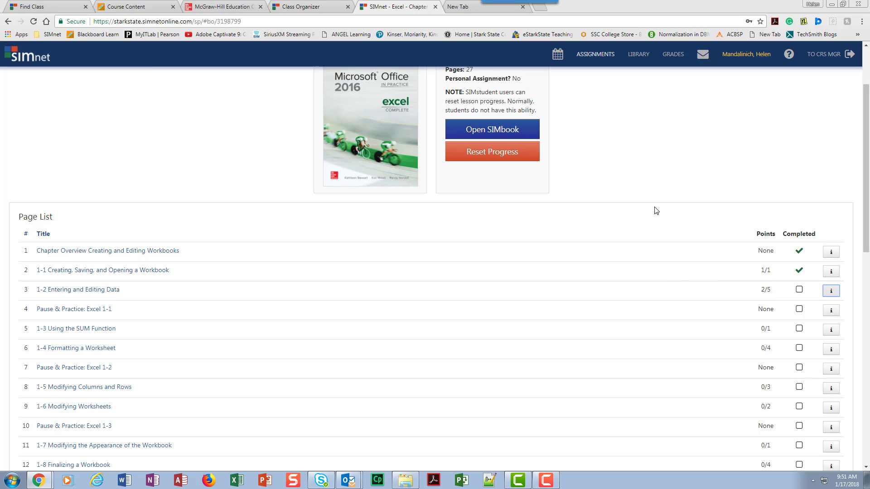
- Reopen page 1-2 Entering and Editing Data and launch the Let Me Try exercise for aligning and indenting text
left_click(72, 295)
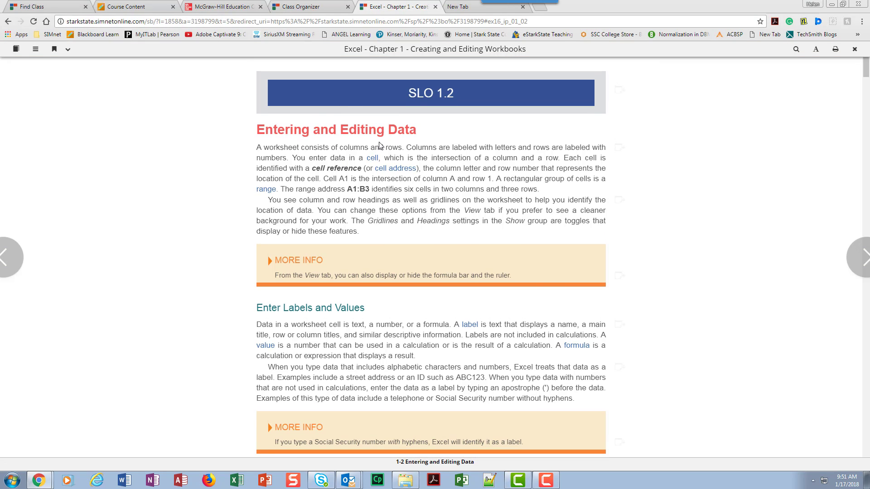
scroll(568, 299, "down", 2)
scroll(568, 299, "down", 20)
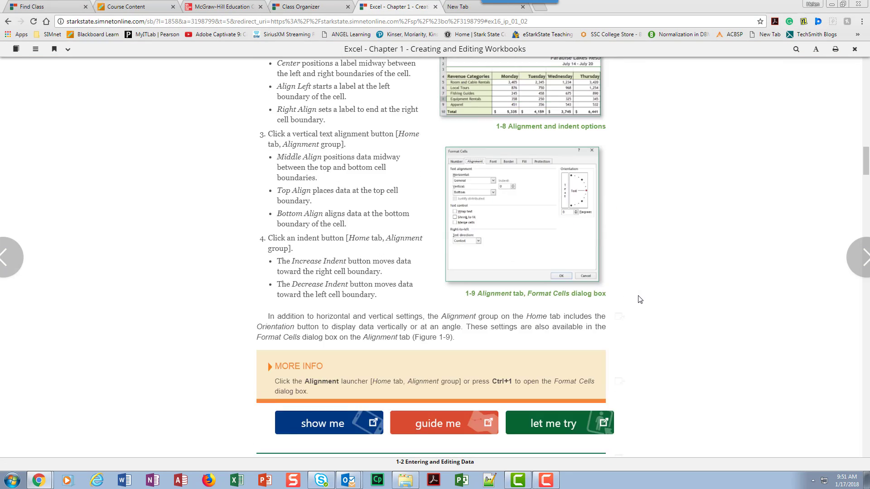
left_click(563, 285)
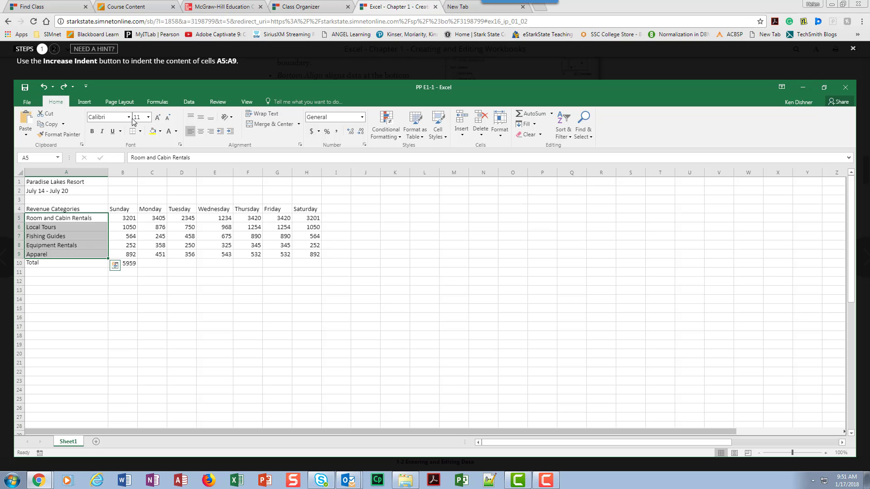
- Indent the content of cells A5:A9, leave the exercise before its second step and exit the SIMbook to the page list
left_click(230, 132)
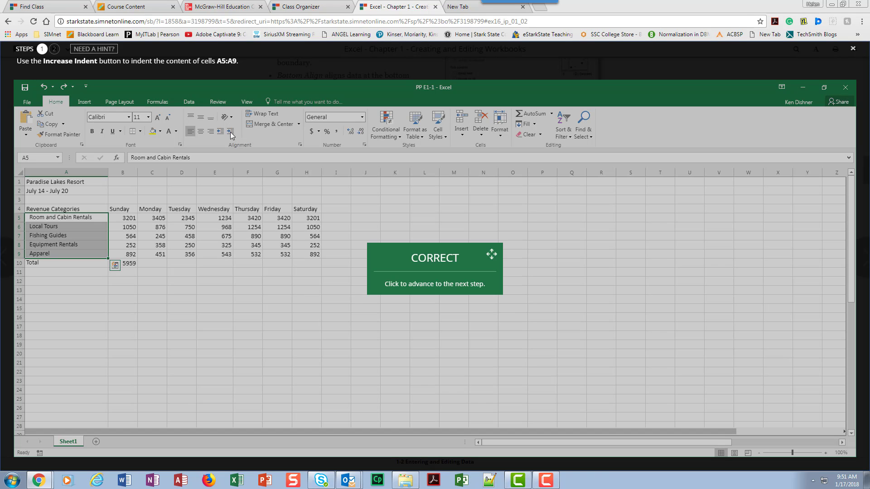
left_click(673, 326)
left_click(853, 49)
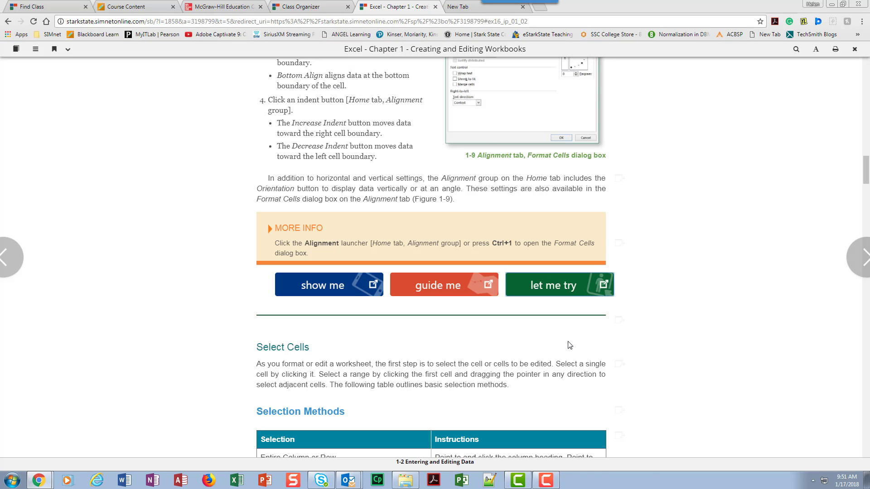
left_click(854, 52)
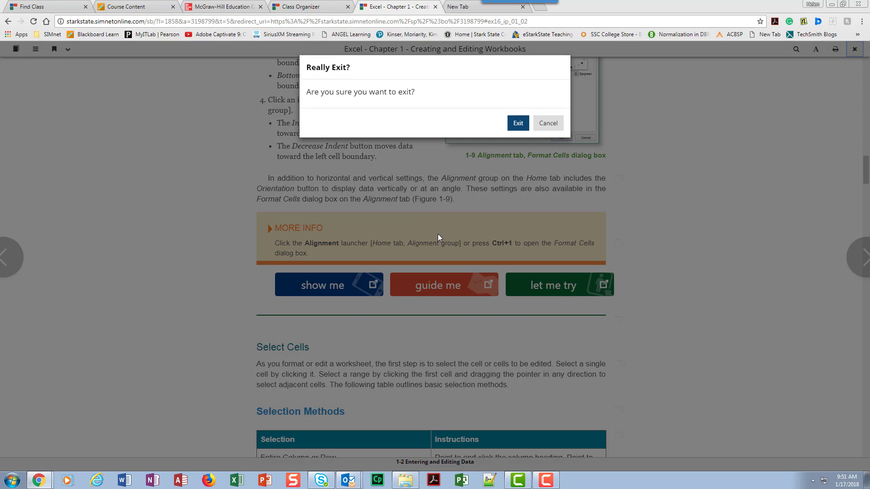
left_click(518, 124)
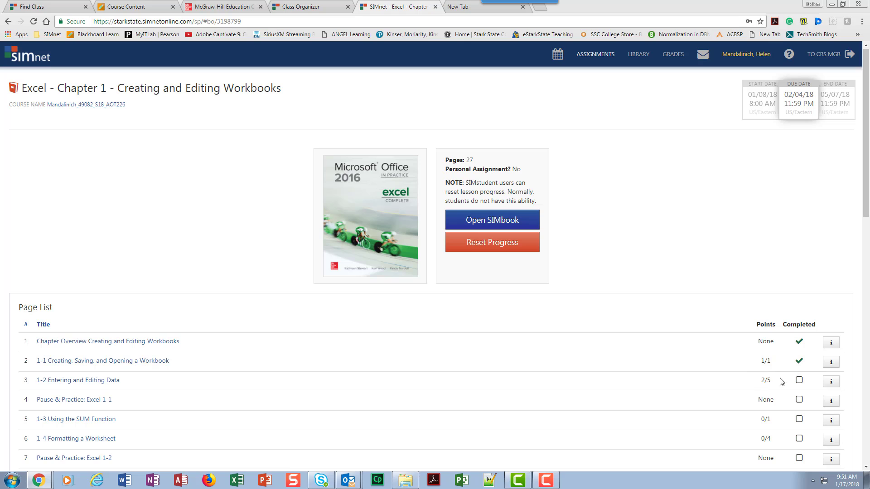
- Reopen page 1-2 Entering and Editing Data and launch the Let Me Try exercise for aligning and indenting text again
left_click(60, 381)
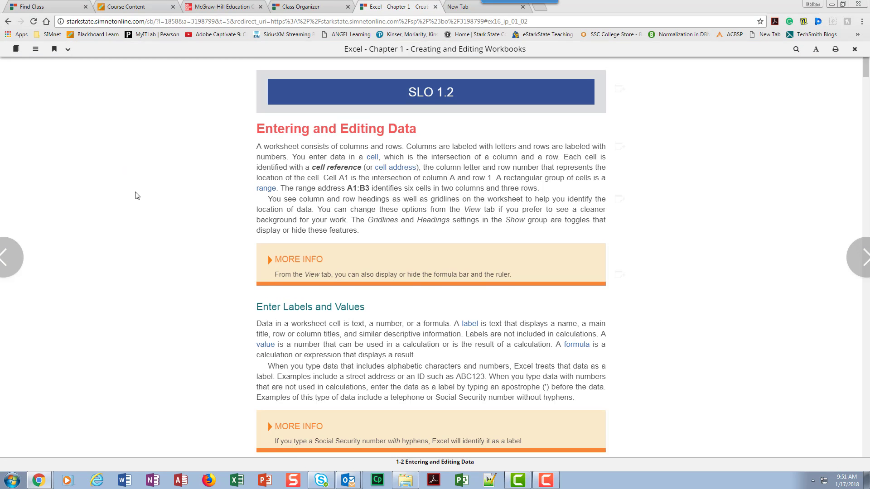
scroll(298, 233, "down", 2)
scroll(298, 233, "down", 15)
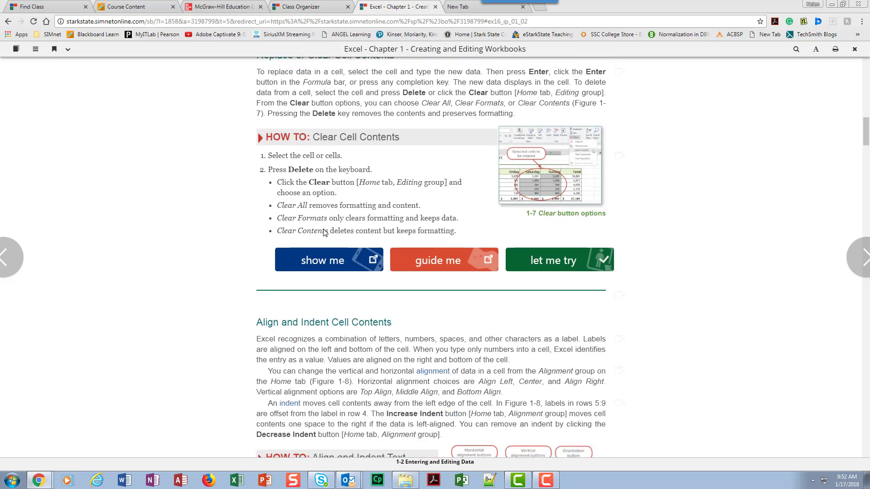
scroll(323, 234, "down", 15)
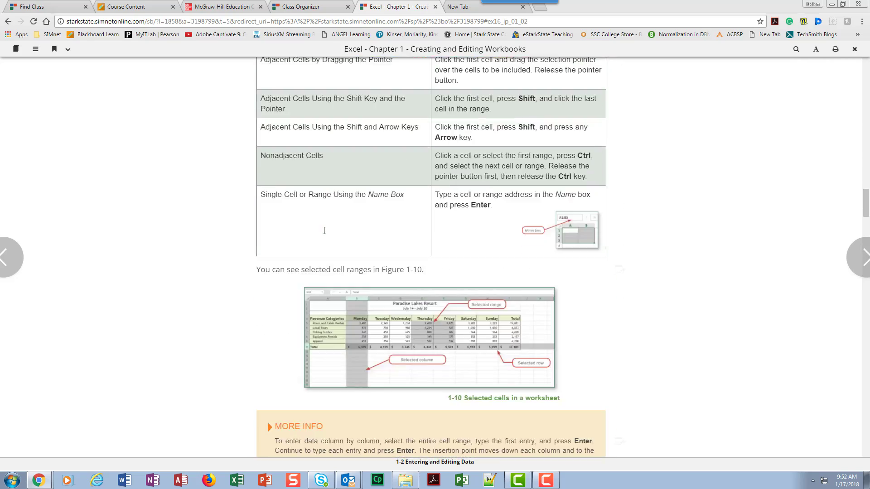
scroll(323, 234, "up", 16)
scroll(323, 233, "up", 1)
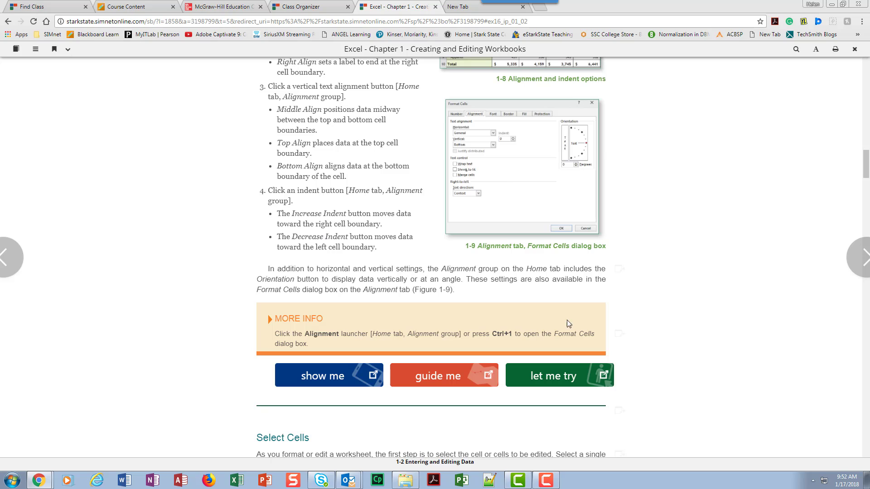
left_click(559, 376)
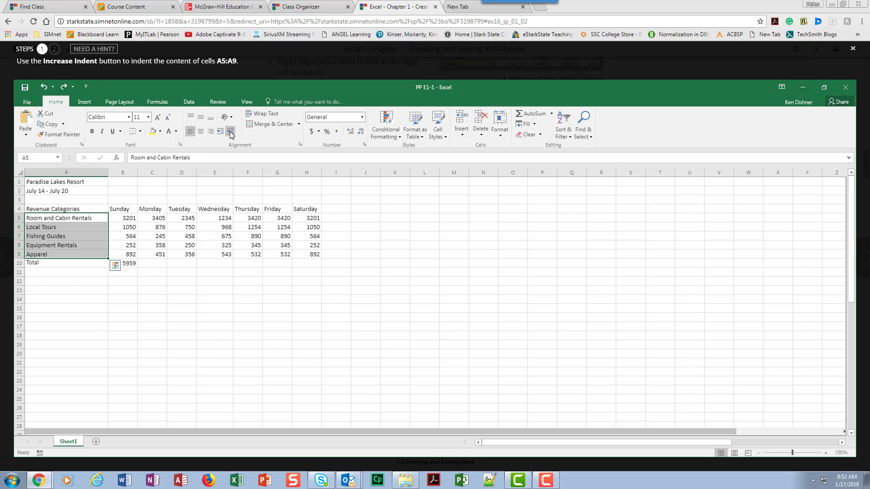
- Indent the content of cells A5:A9, center the text in cells B4:H4 and close the completed exercise
left_click(231, 132)
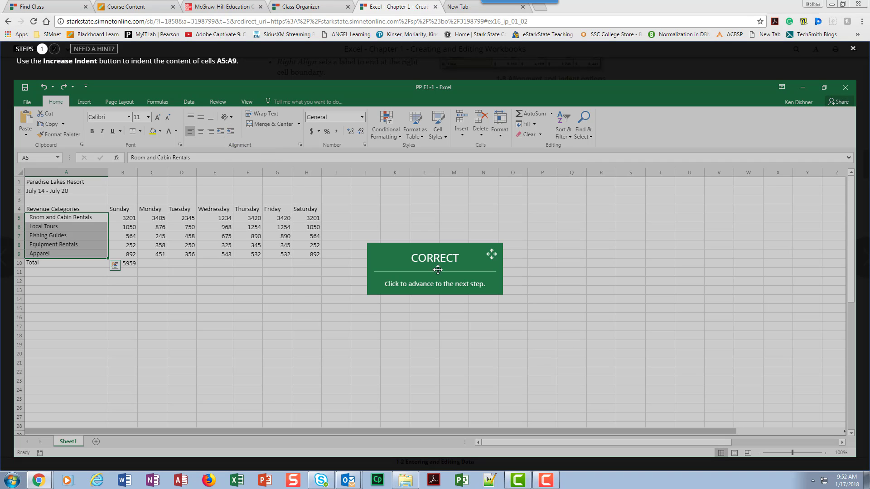
left_click(419, 295)
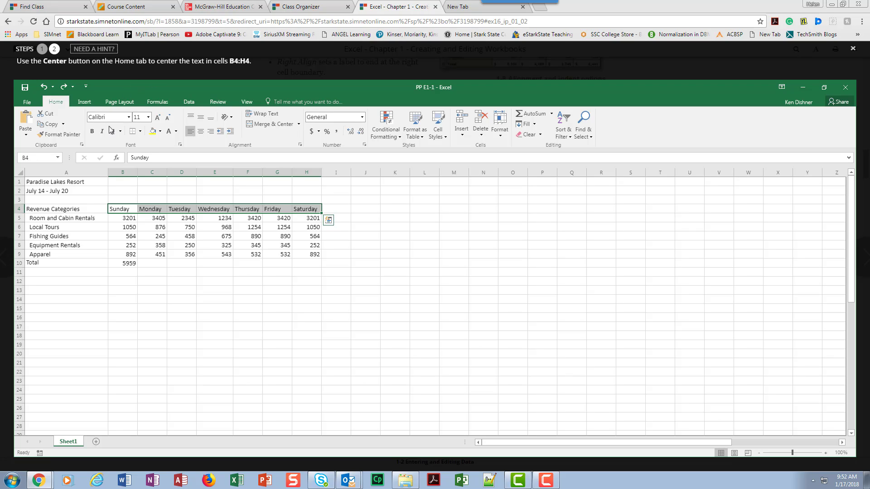
left_click(201, 131)
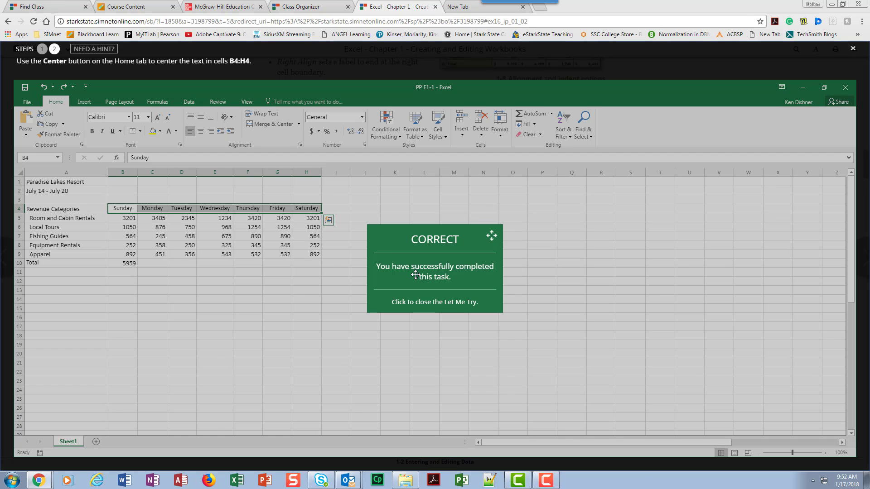
left_click(416, 274)
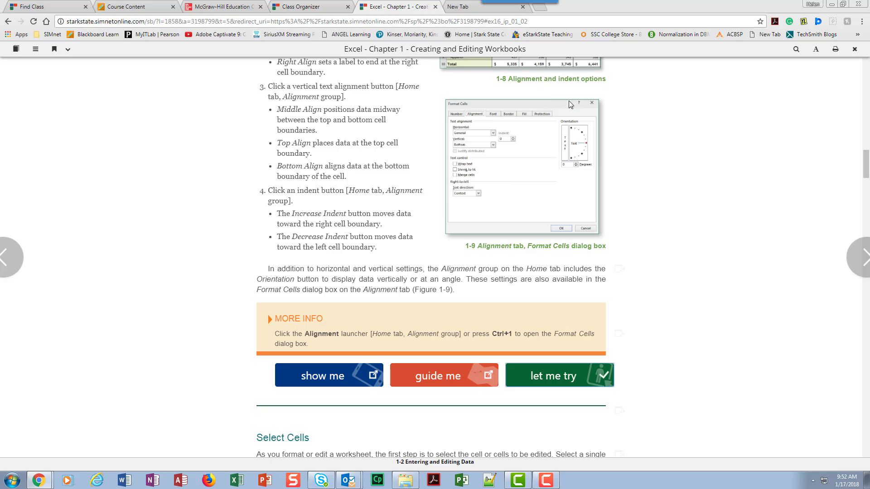
- Exit the SIMbook and check the points and completion status of the chapter's pages in the page list
left_click(854, 50)
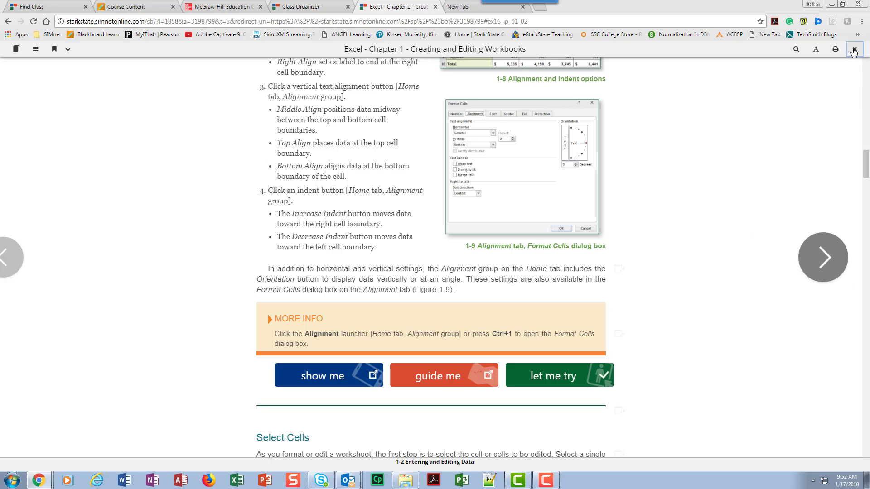
left_click(517, 124)
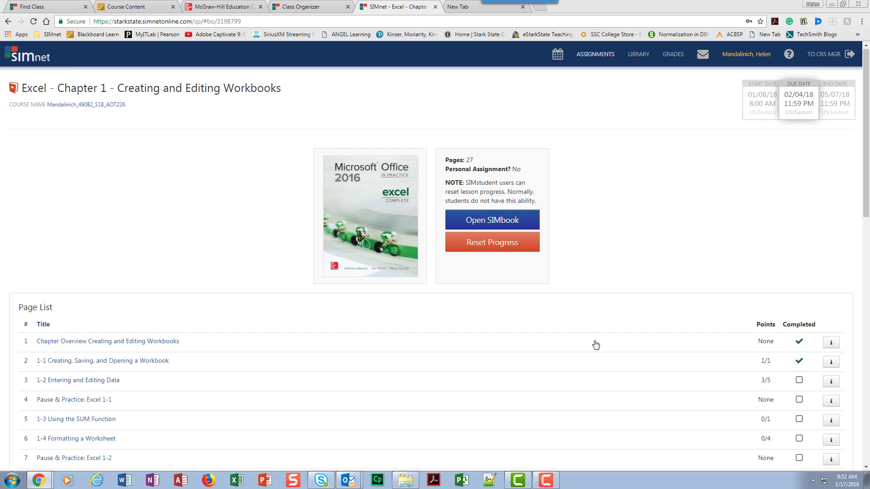
scroll(594, 346, "down", 3)
scroll(746, 408, "down", 3)
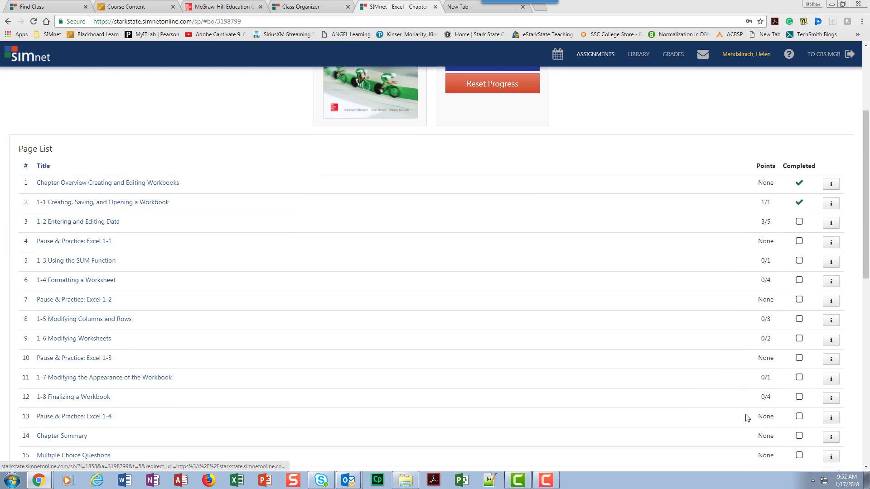
scroll(746, 411, "up", 6)
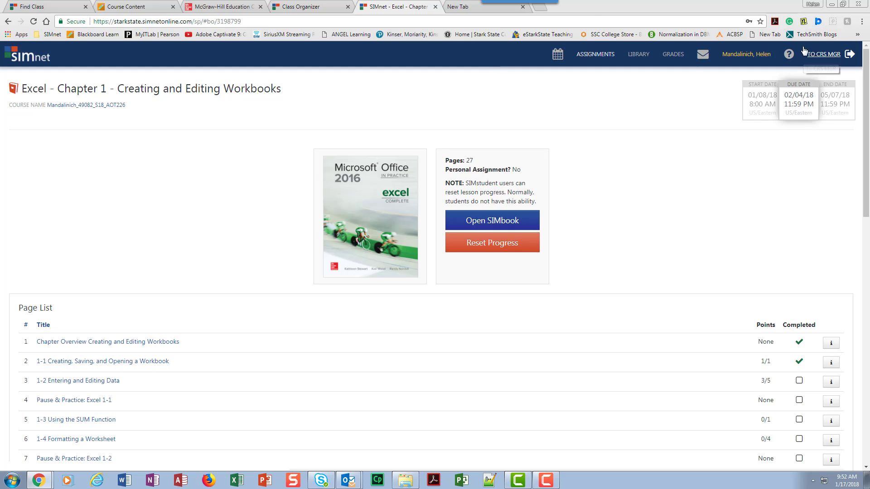
- Leave SIMnet through the course manager, close the leftover browser pages and return to the Blackboard course content
left_click(824, 56)
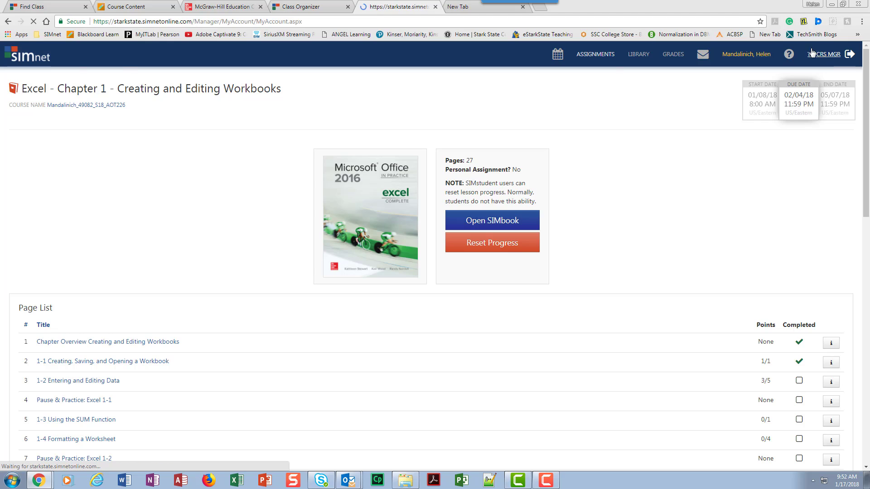
left_click(436, 51)
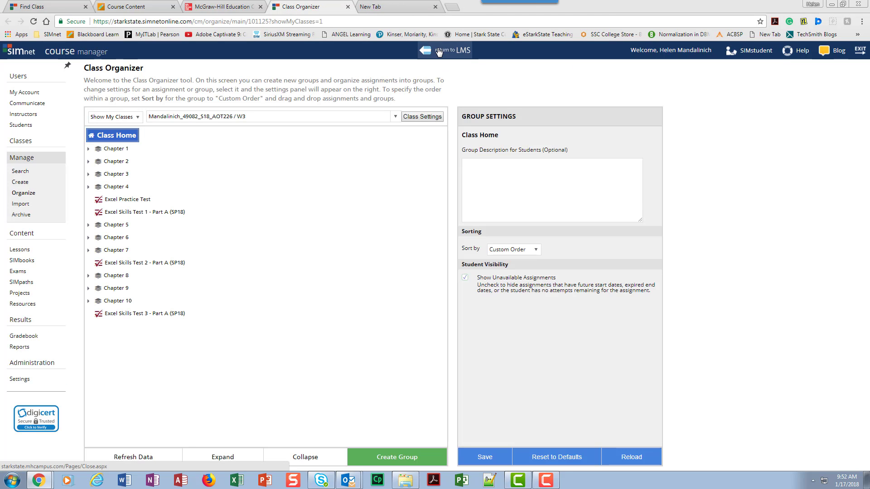
left_click(439, 51)
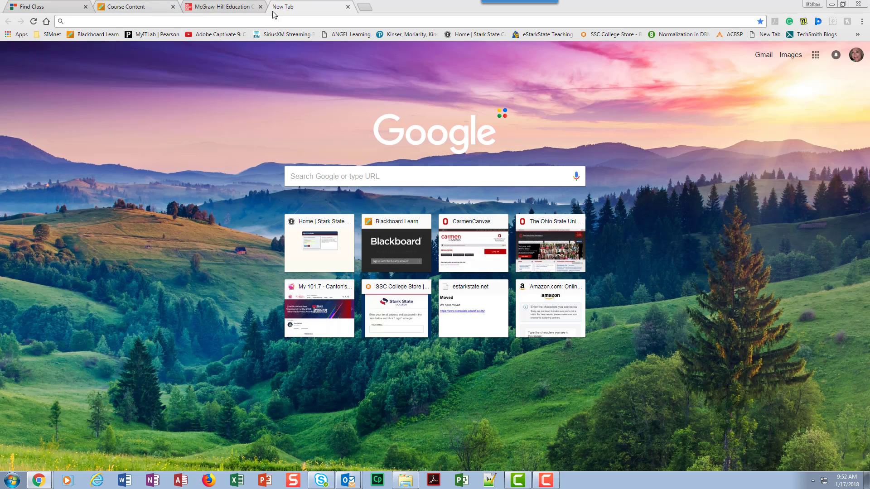
left_click(260, 6)
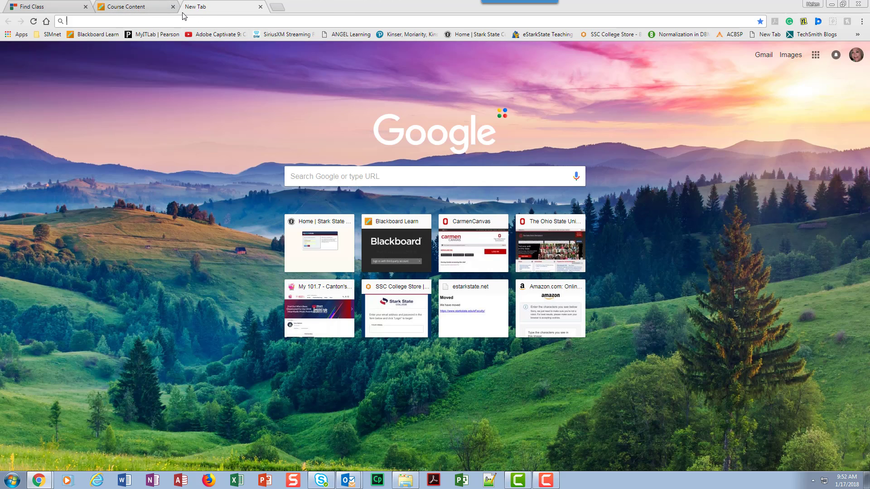
left_click(140, 5)
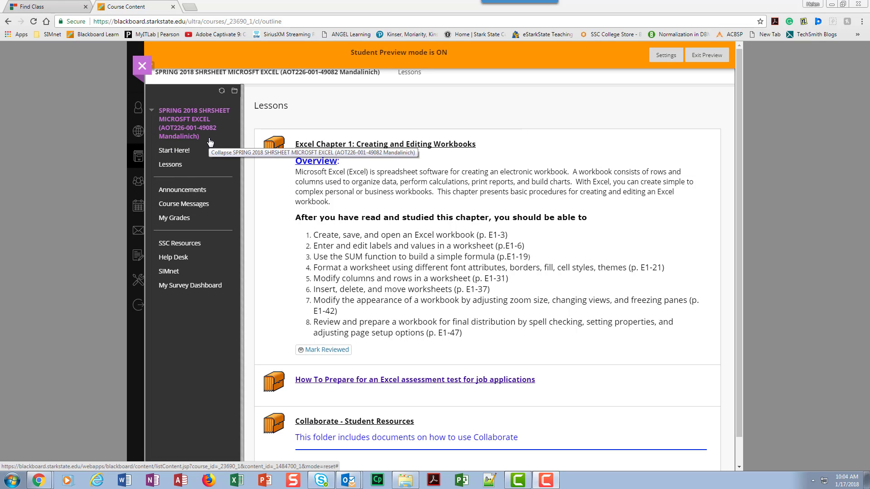
- Open the Excel Chapter 1: Creating and Editing Workbooks lesson and review its assignment list, Pause & Practice drop box and Guided Practice 1-3 video
left_click(348, 145)
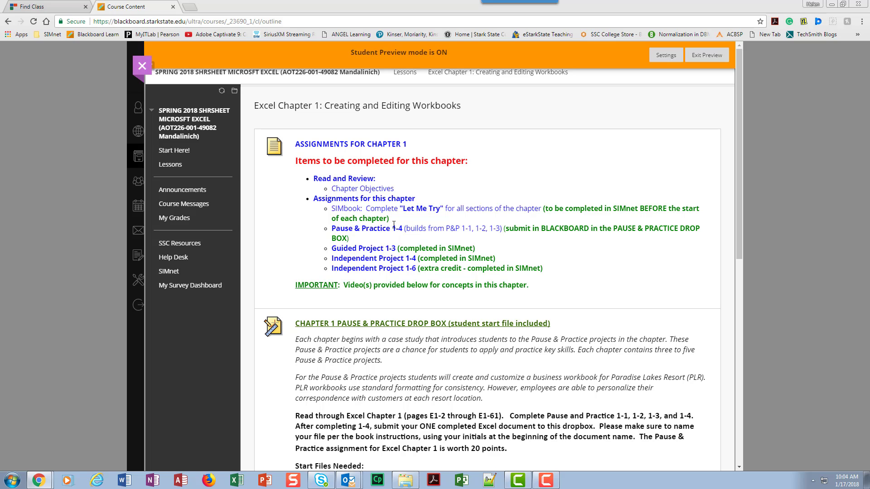
scroll(388, 353, "down", 4)
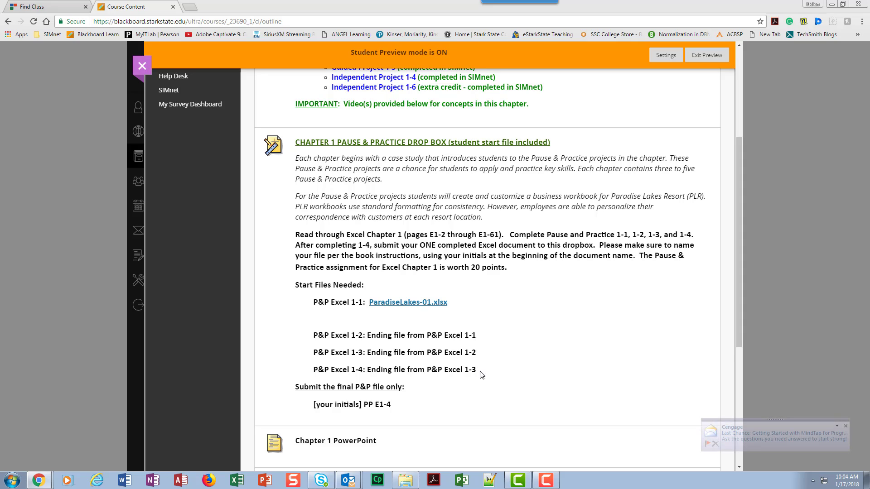
left_click(845, 426)
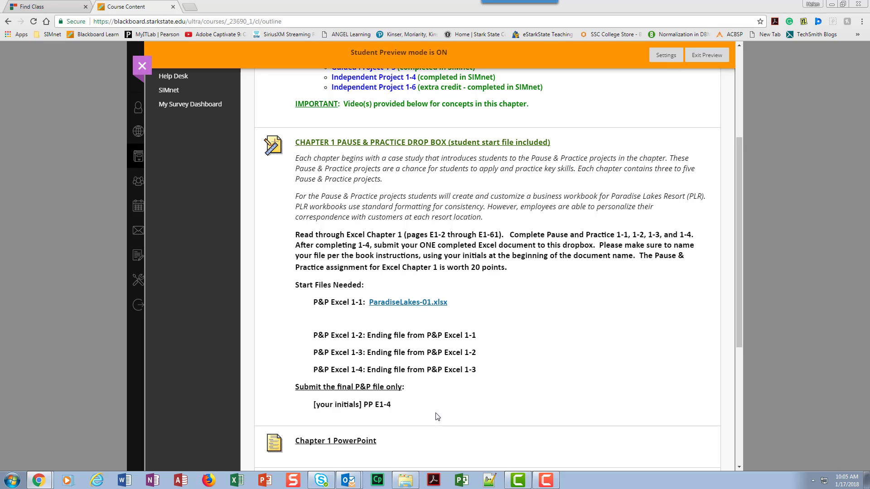
scroll(483, 379, "down", 4)
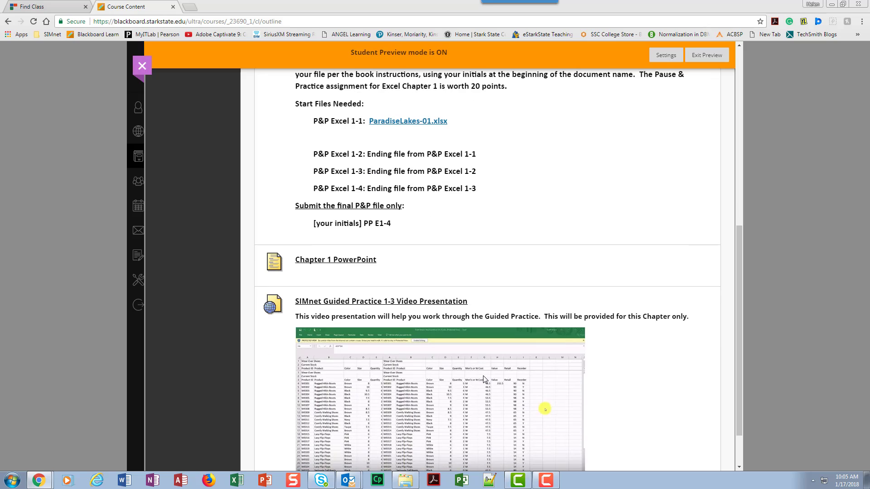
scroll(483, 380, "down", 1)
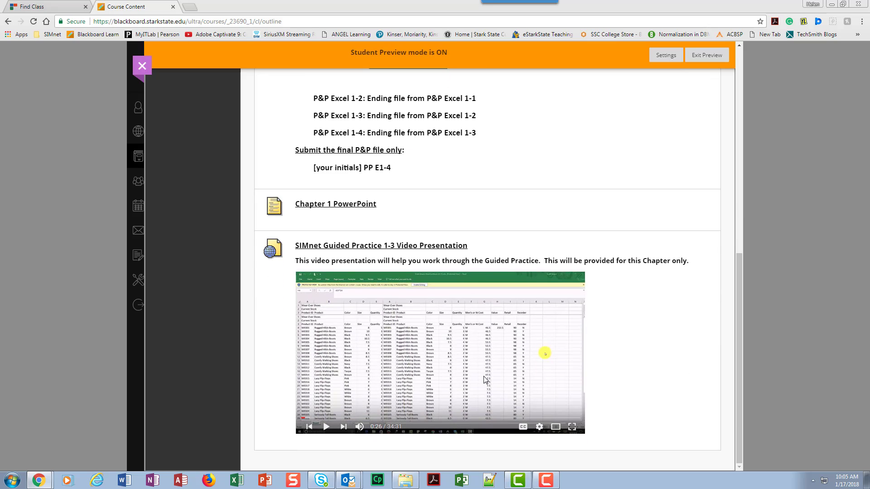
scroll(485, 380, "up", 6)
scroll(485, 379, "up", 3)
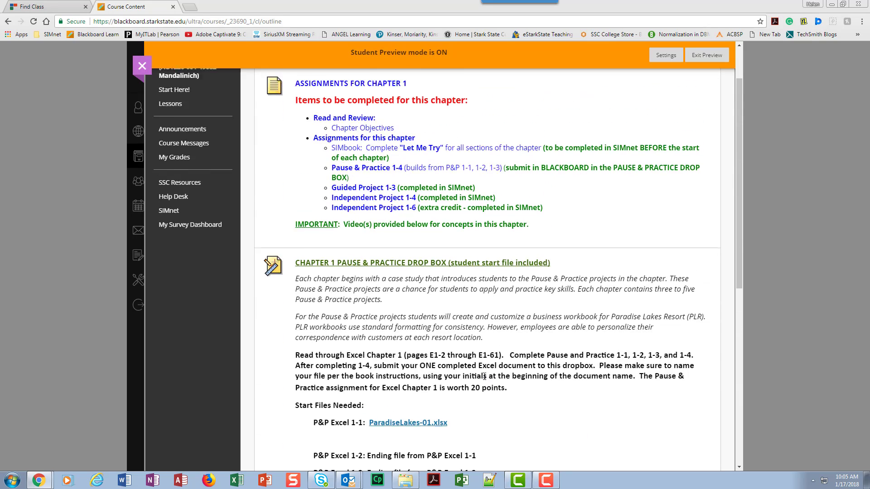
scroll(484, 377, "down", 3)
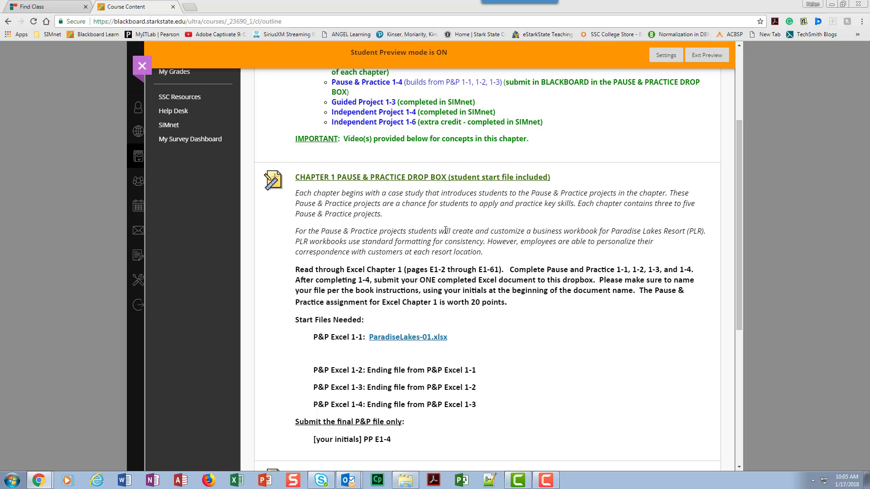
scroll(397, 218, "up", 3)
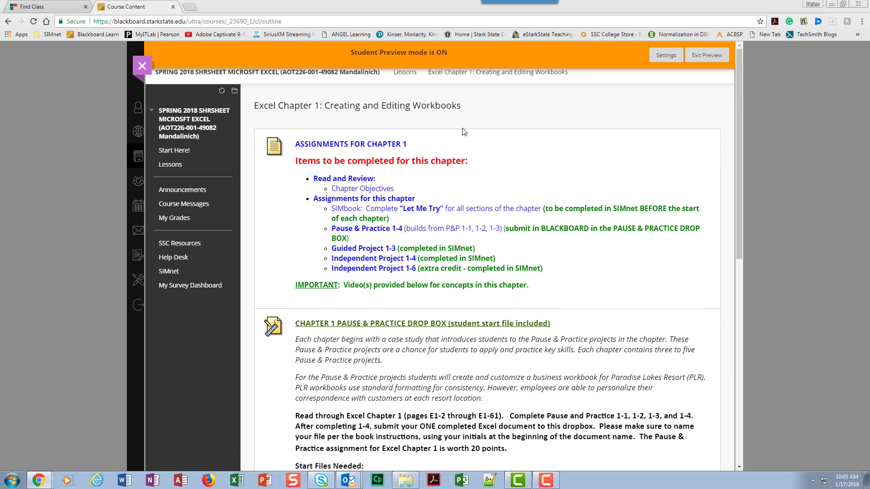